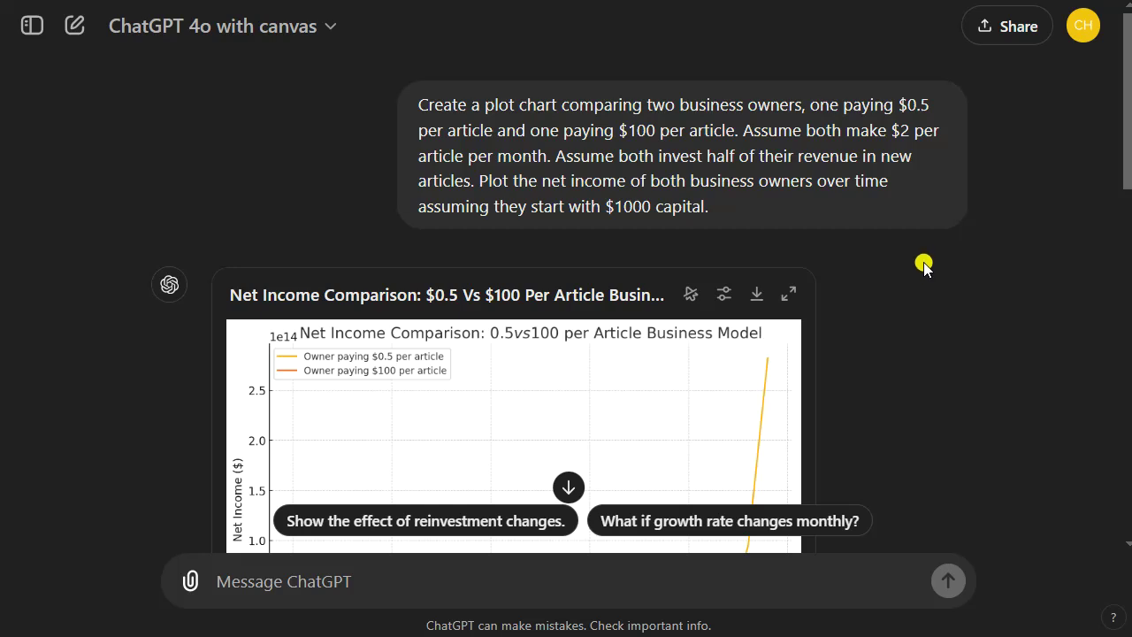
# - Review the ChatGPT prompt and the net income chart comparing owners paying $0.5 and $100 per article
pyautogui.moveTo(529, 152); pyautogui.dragTo(976, 283)
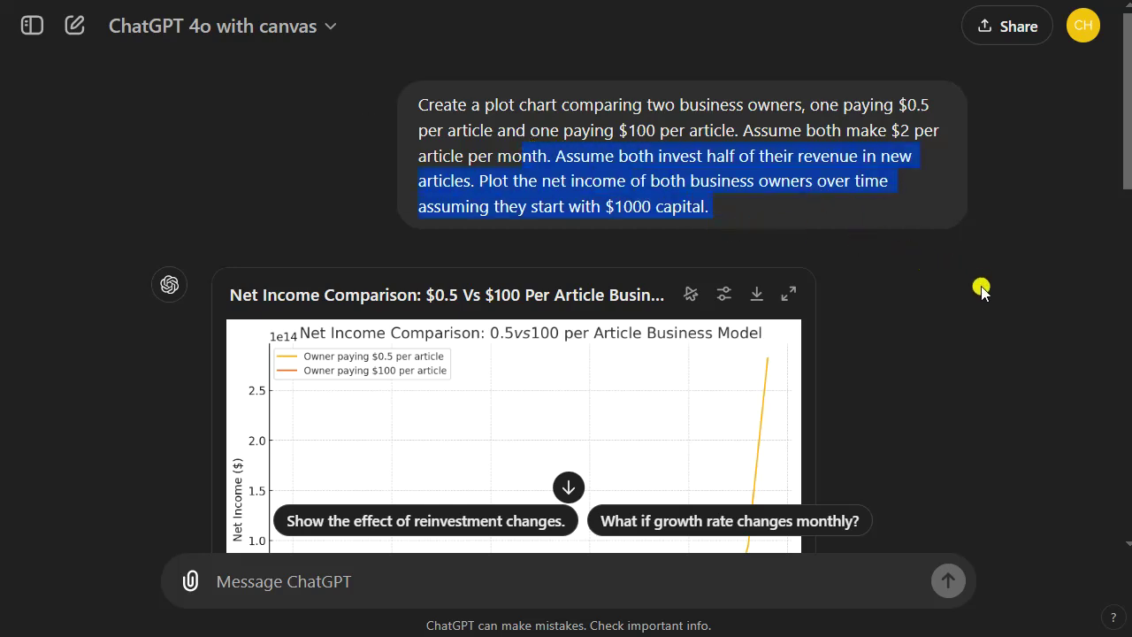
pyautogui.click(980, 290)
pyautogui.scroll(-1, 980, 291)
pyautogui.scroll(-2, 981, 290)
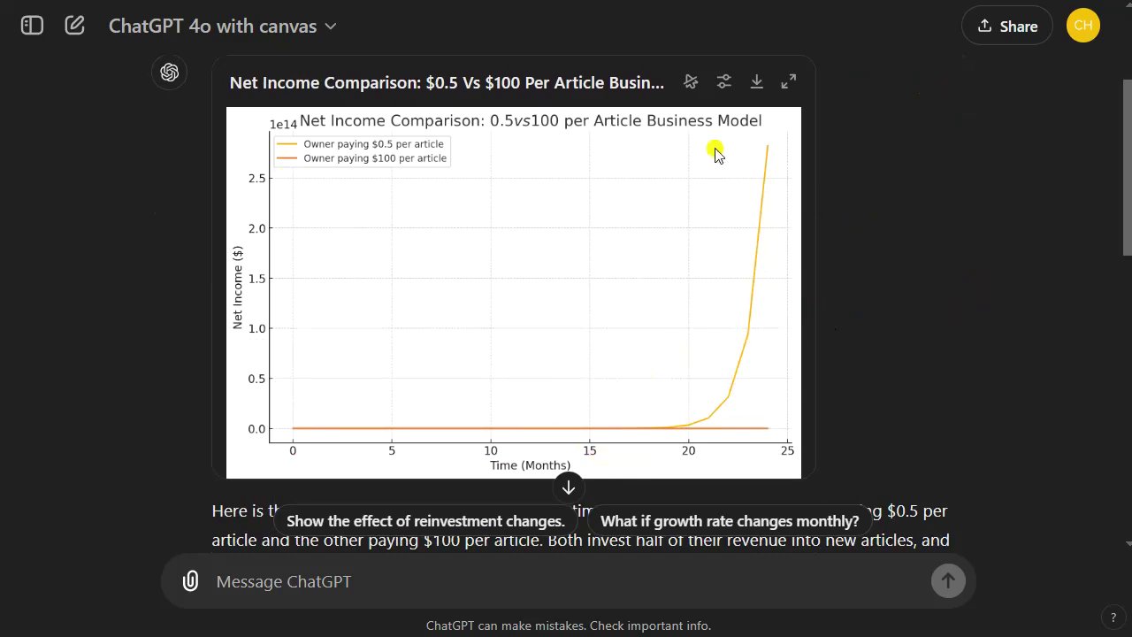
pyautogui.scroll(-10, 925, 300)
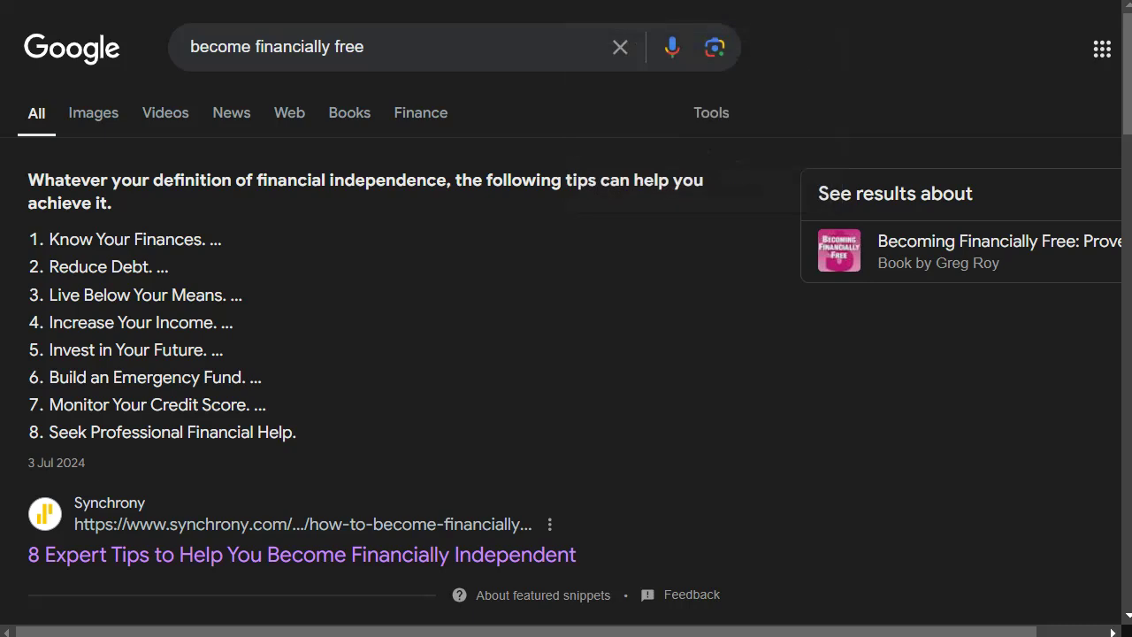
# - Examine the Google search for "become financially free" and the featured tips from the Synchrony article
pyautogui.tripleClick(285, 54)
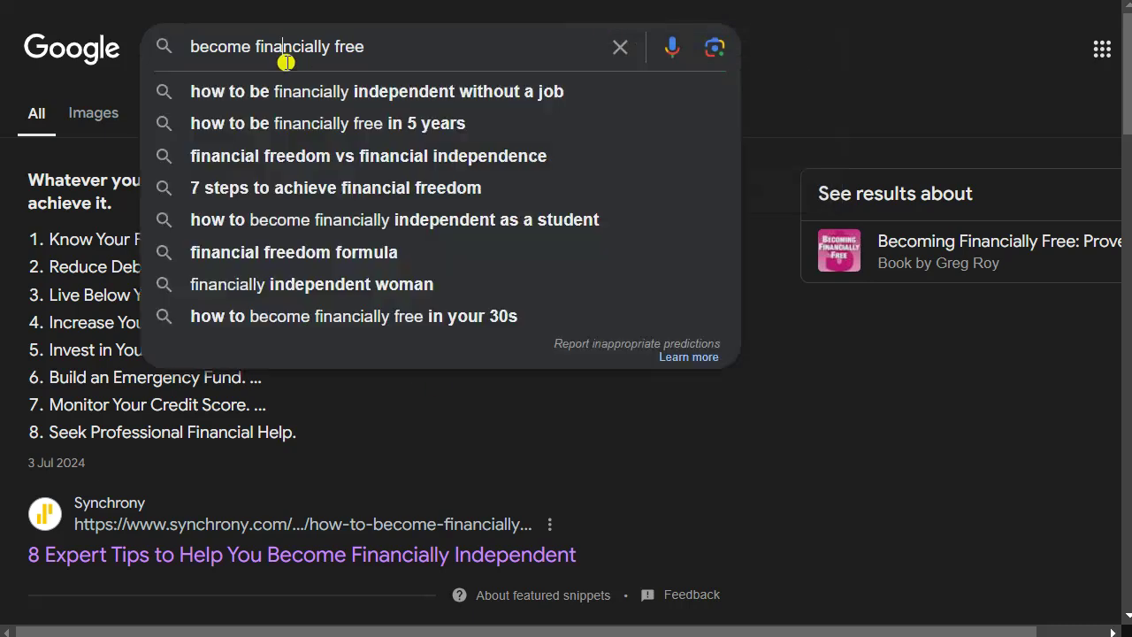
pyautogui.click(851, 395)
pyautogui.scroll(-1, 652, 399)
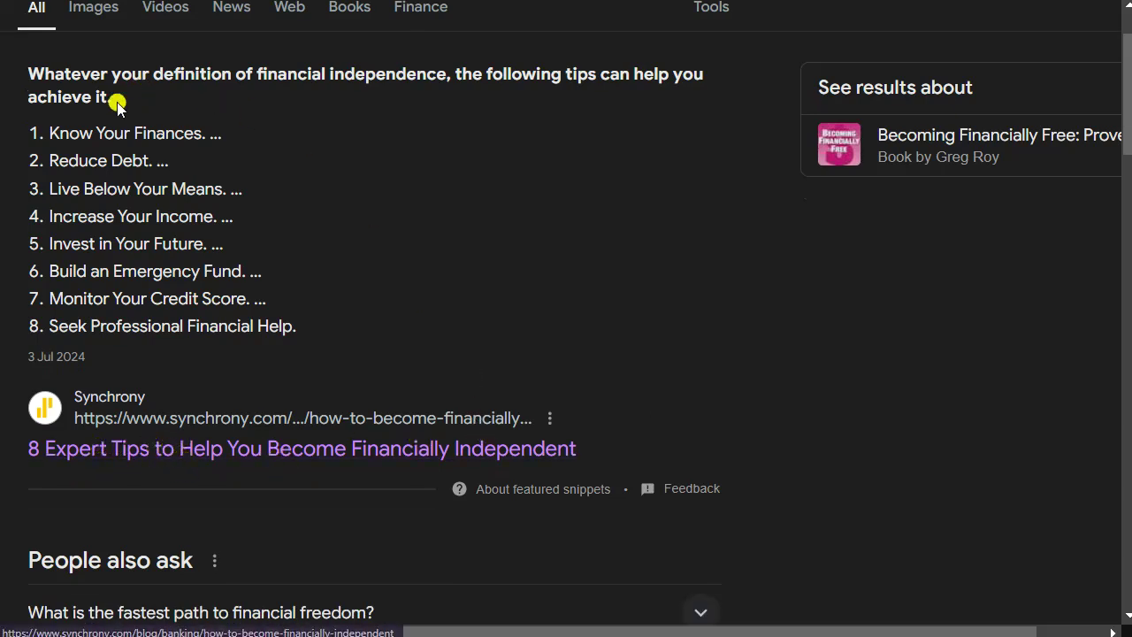
pyautogui.scroll(1, 530, 189)
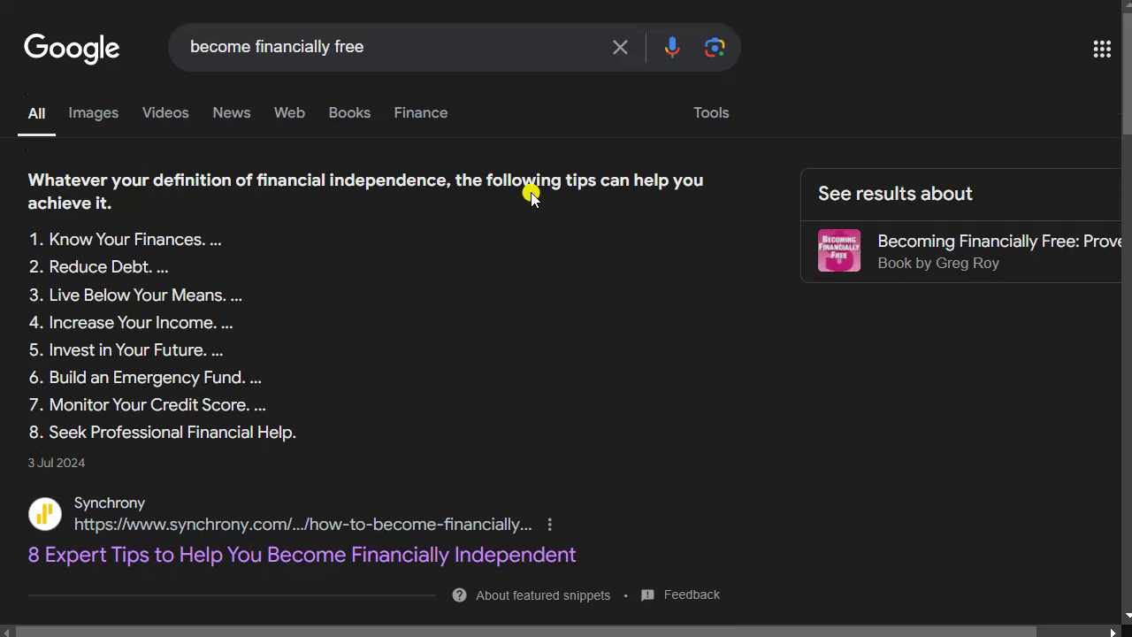
pyautogui.tripleClick(349, 46)
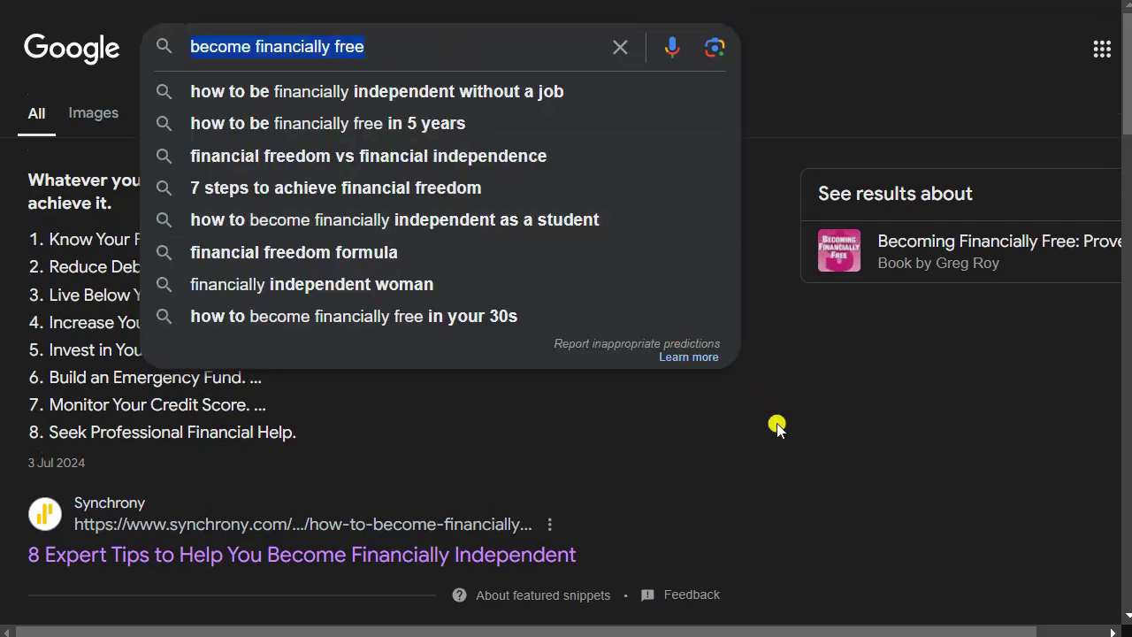
pyautogui.click(861, 428)
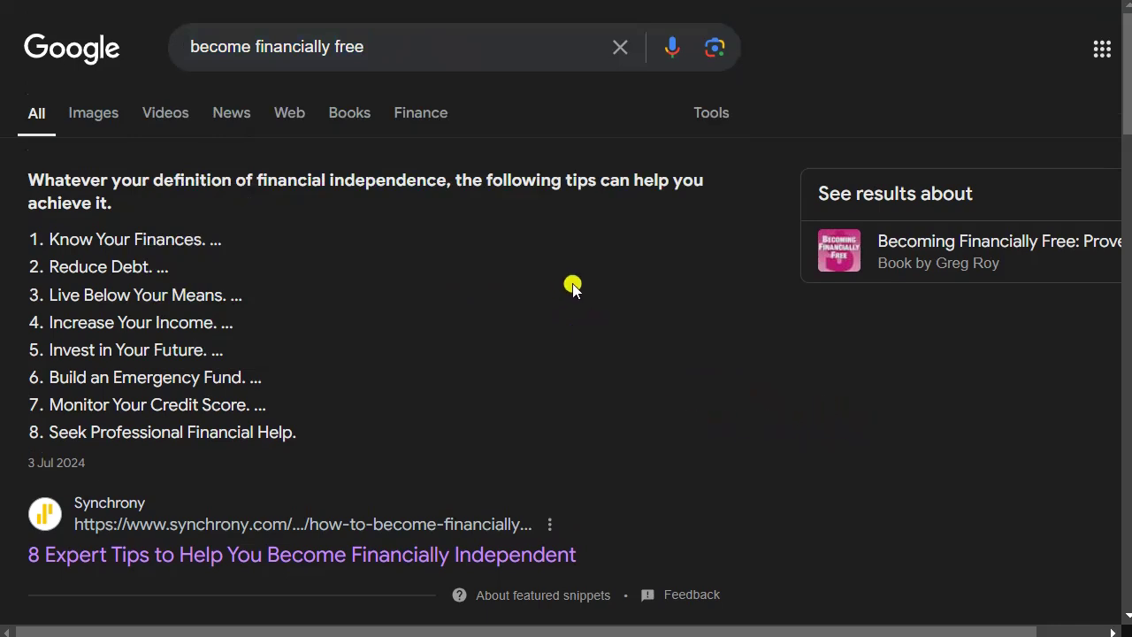
pyautogui.click(377, 54)
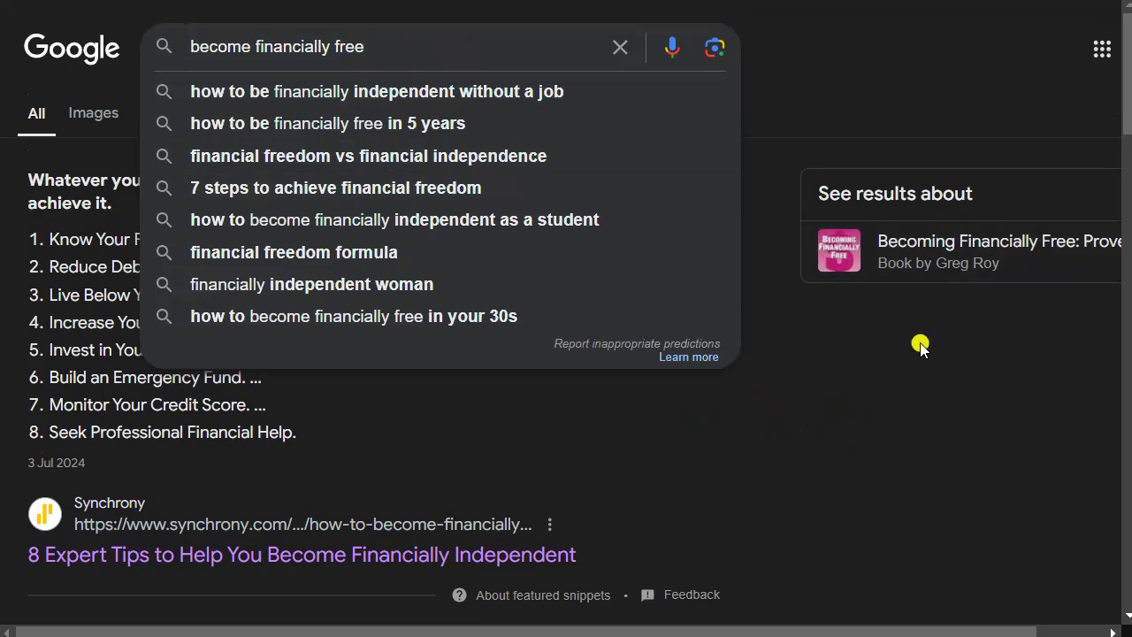
pyautogui.click(926, 370)
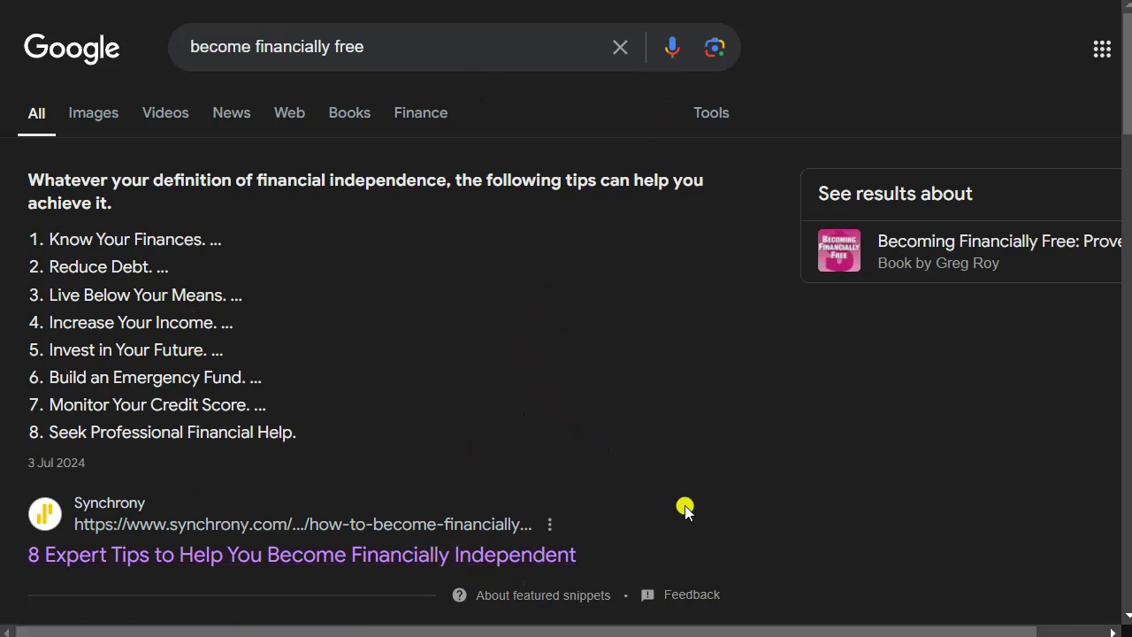
pyautogui.scroll(-1, 771, 467)
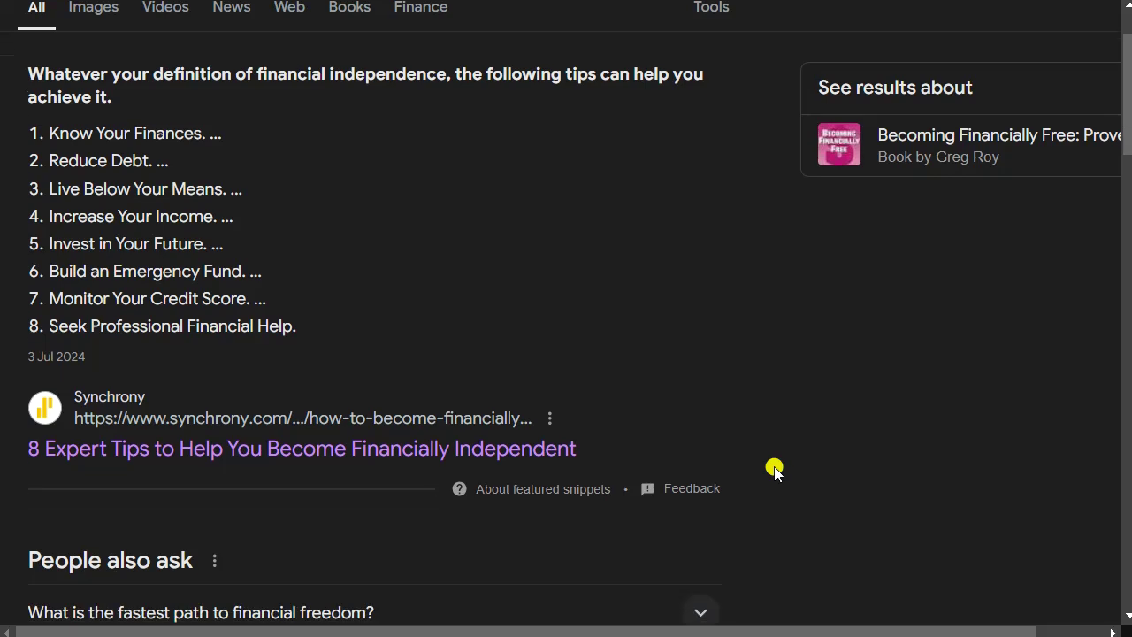
pyautogui.scroll(1, 790, 447)
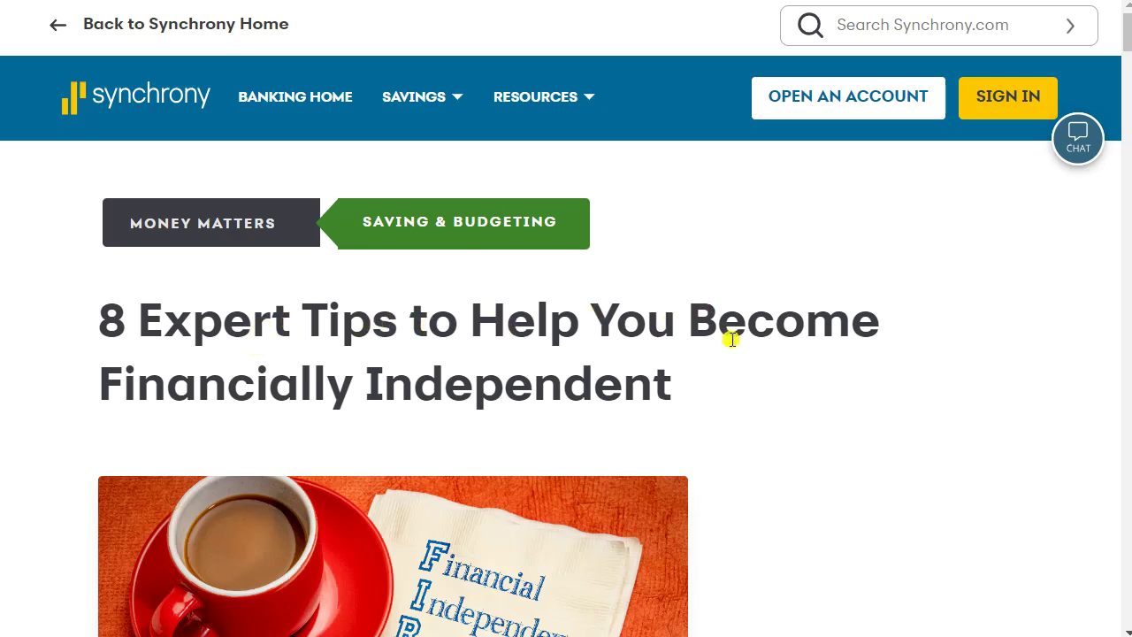
# - Read the Synchrony article's introduction and its first tip, Know Your Finances
pyautogui.scroll(-6, 647, 412)
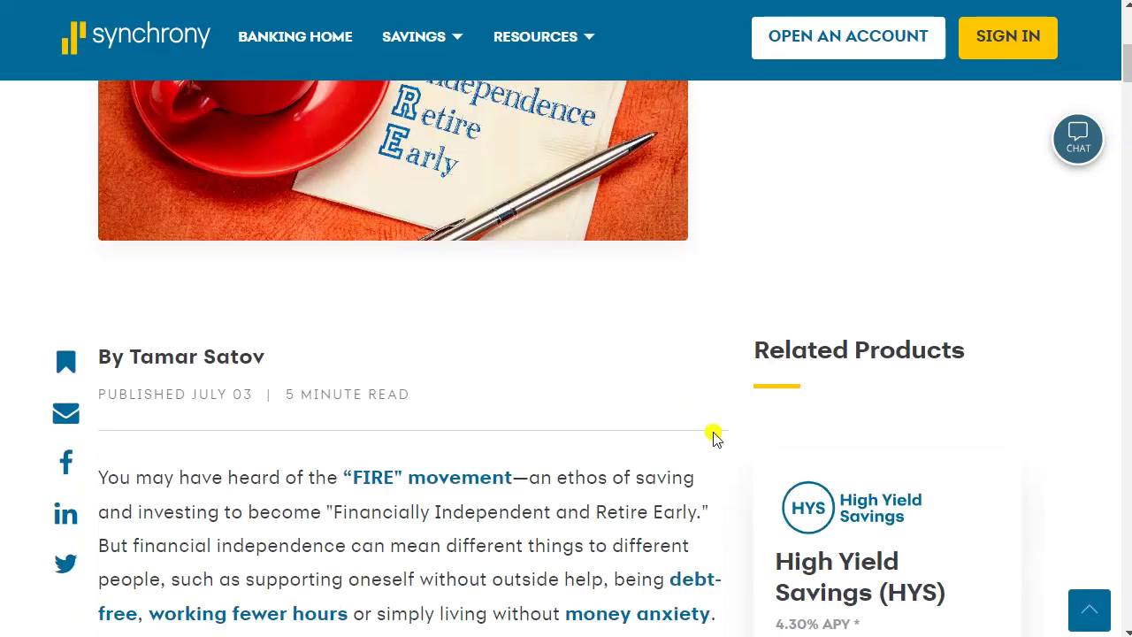
pyautogui.scroll(-4, 713, 435)
pyautogui.scroll(-1, 684, 432)
pyautogui.scroll(1, 684, 433)
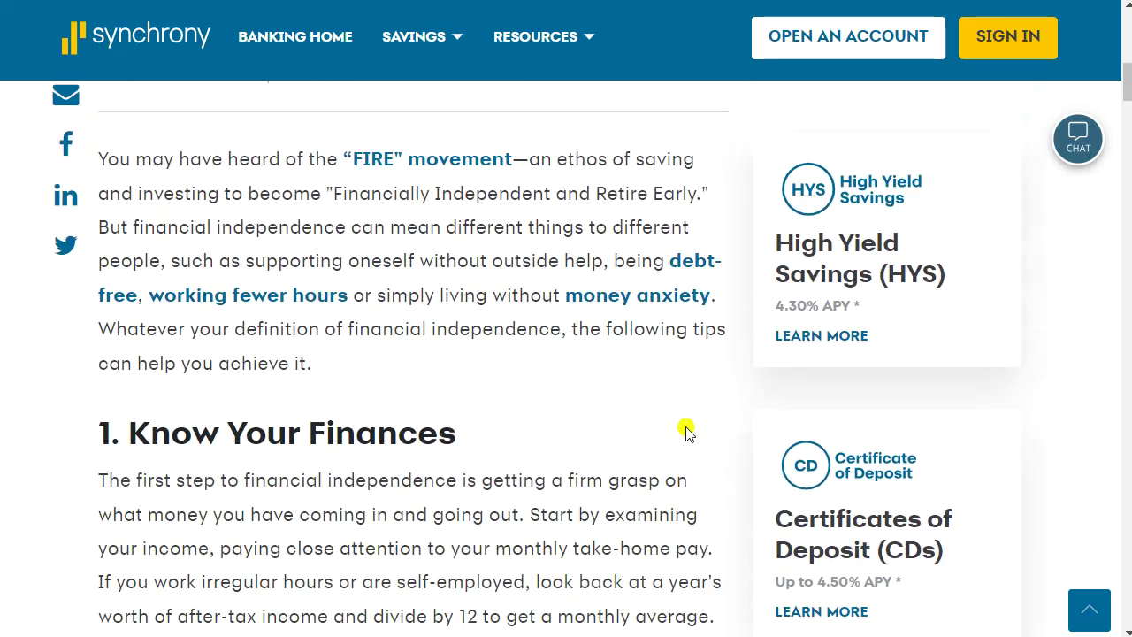
pyautogui.scroll(-1, 619, 438)
pyautogui.scroll(-5, 286, 480)
pyautogui.scroll(-1, 318, 447)
pyautogui.scroll(1, 187, 379)
pyautogui.scroll(-1, 184, 464)
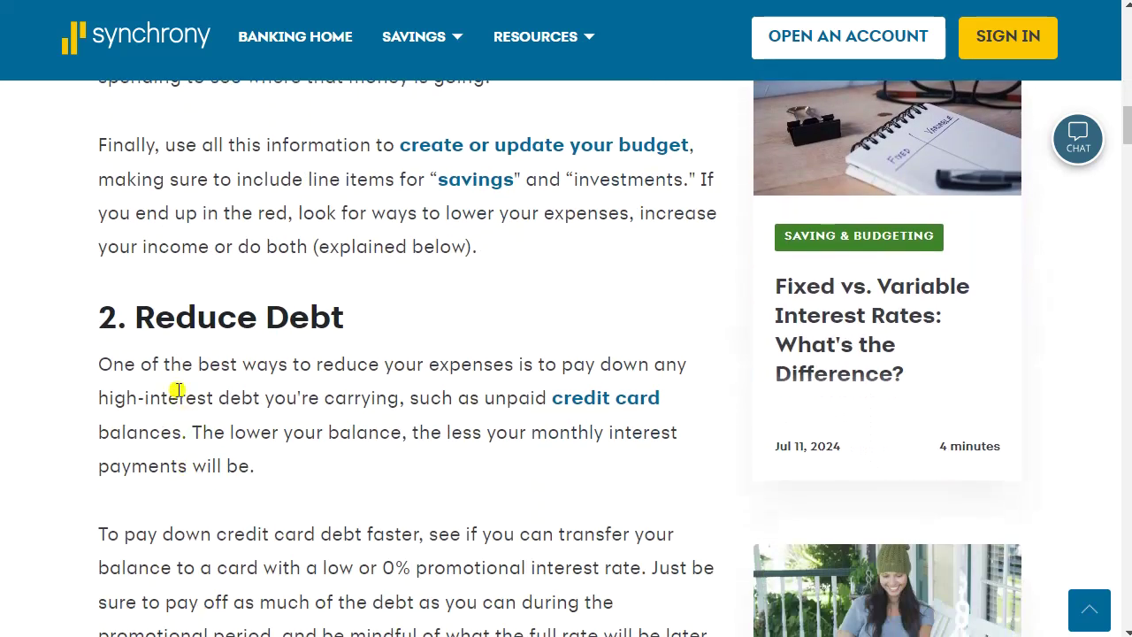
# - Read the article's remaining tips from Reduce Debt through Monitor Your Credit Score
pyautogui.moveTo(169, 374); pyautogui.dragTo(184, 491)
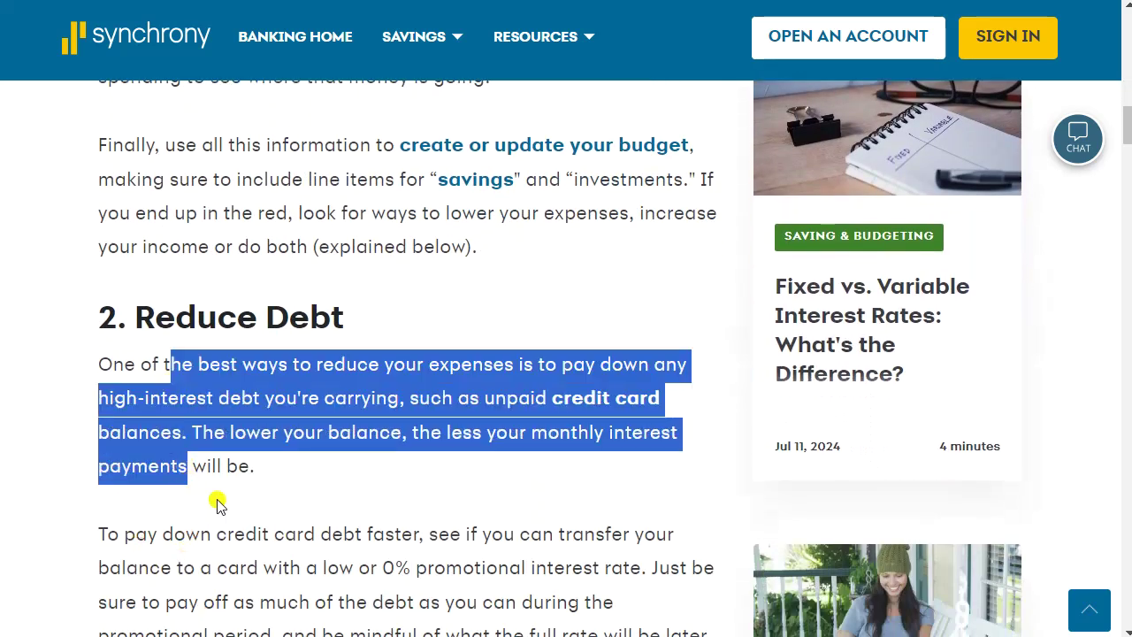
pyautogui.click(218, 502)
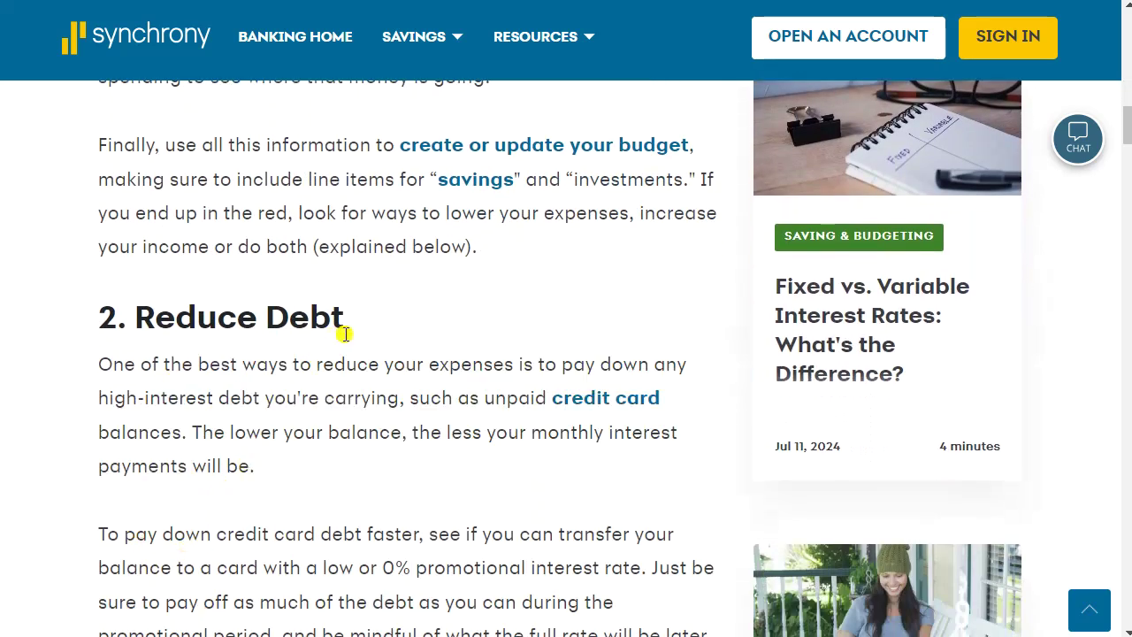
pyautogui.scroll(-10, 371, 310)
pyautogui.scroll(4, 381, 318)
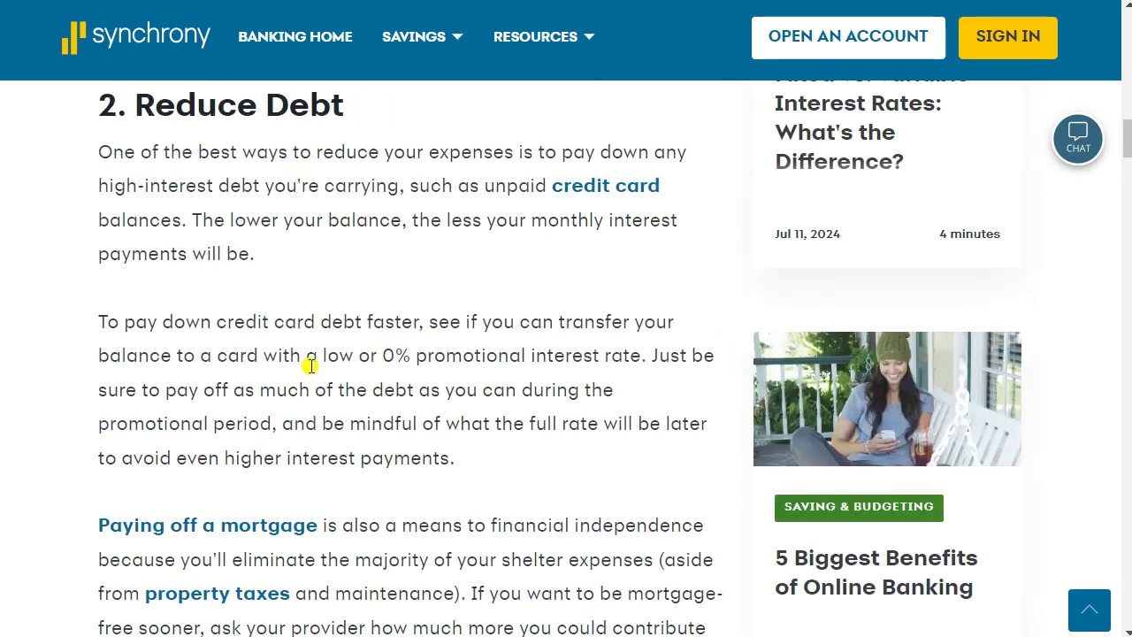
pyautogui.scroll(-6, 328, 354)
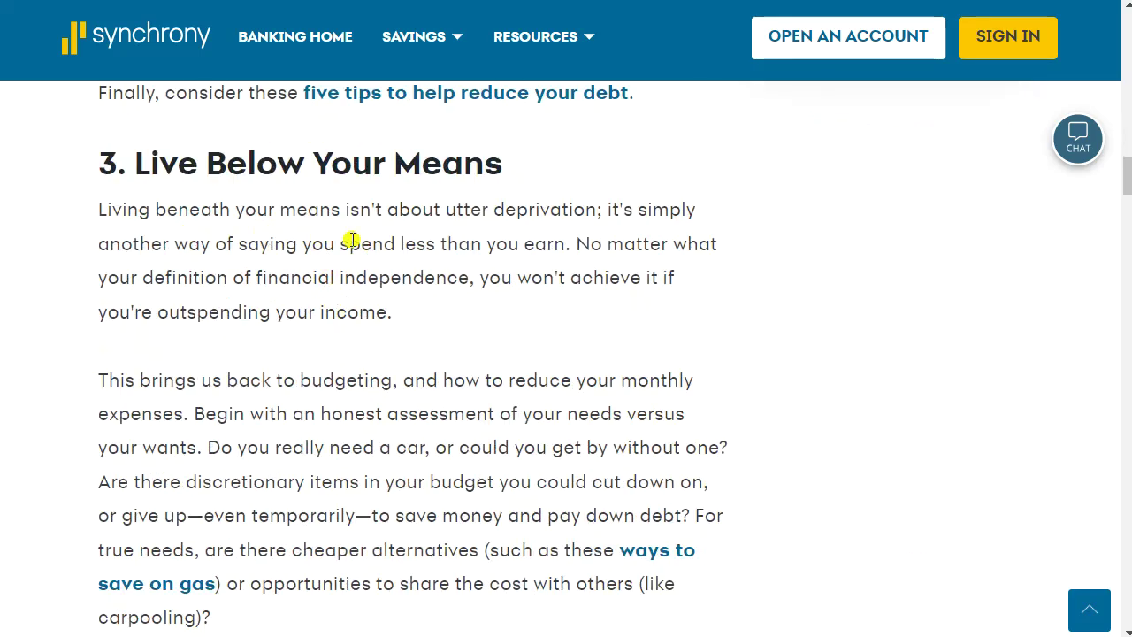
pyautogui.scroll(-5, 388, 442)
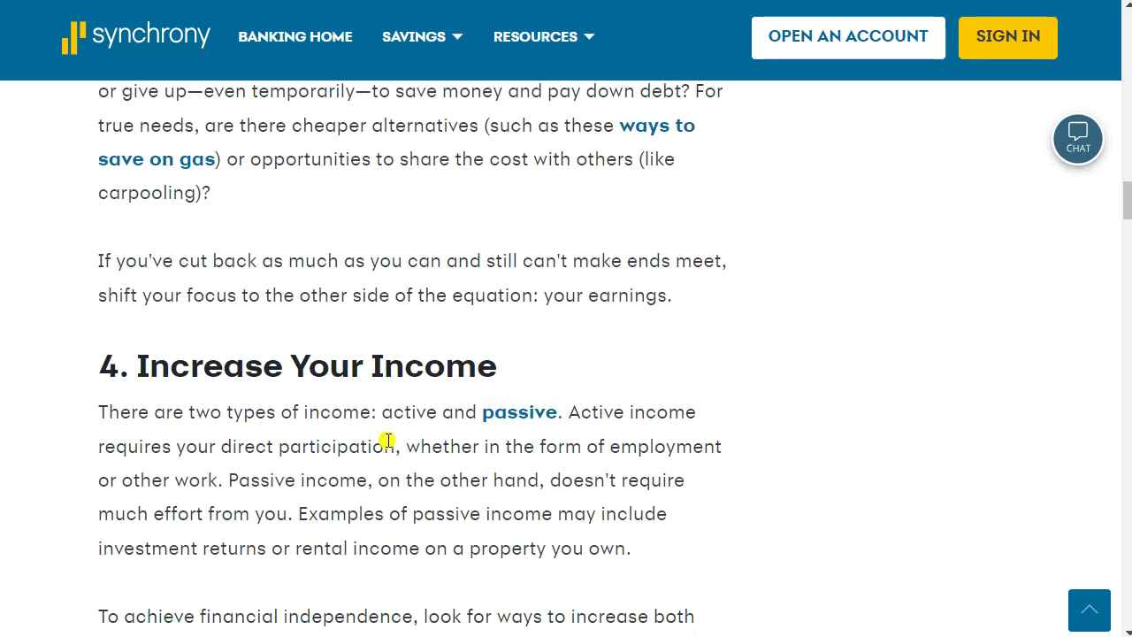
pyautogui.scroll(-10, 387, 433)
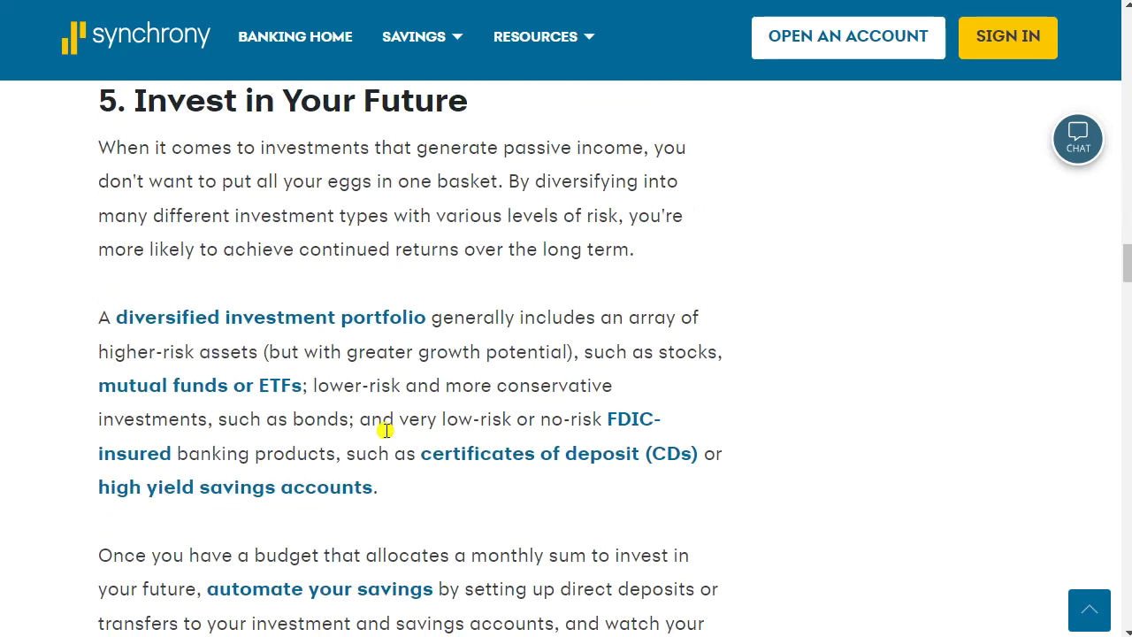
pyautogui.scroll(-8, 387, 431)
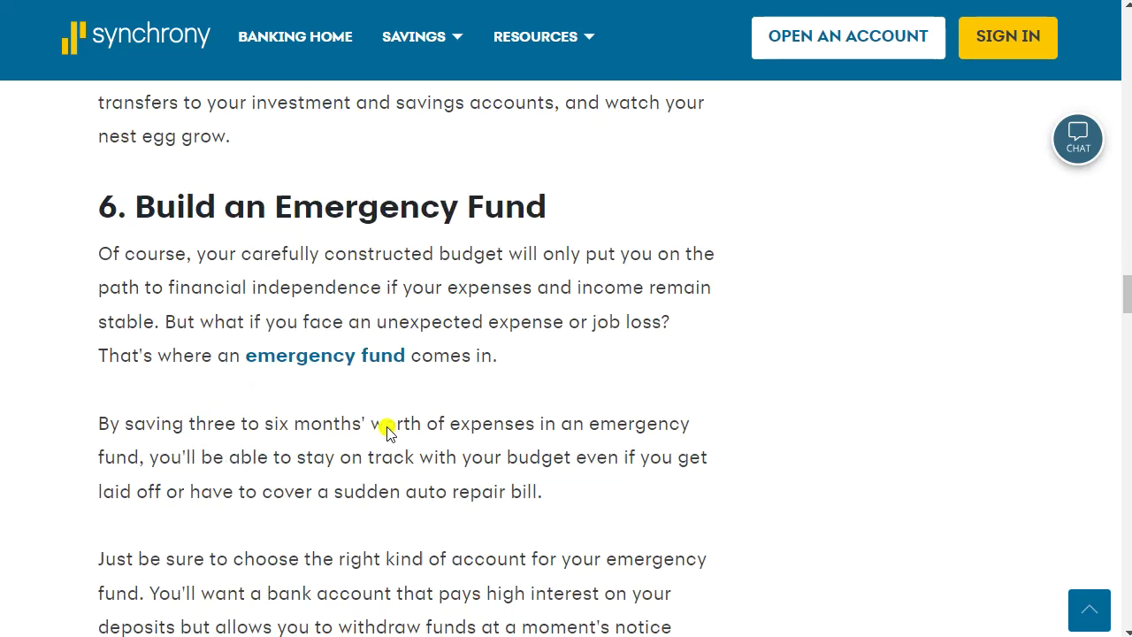
pyautogui.scroll(-4, 391, 424)
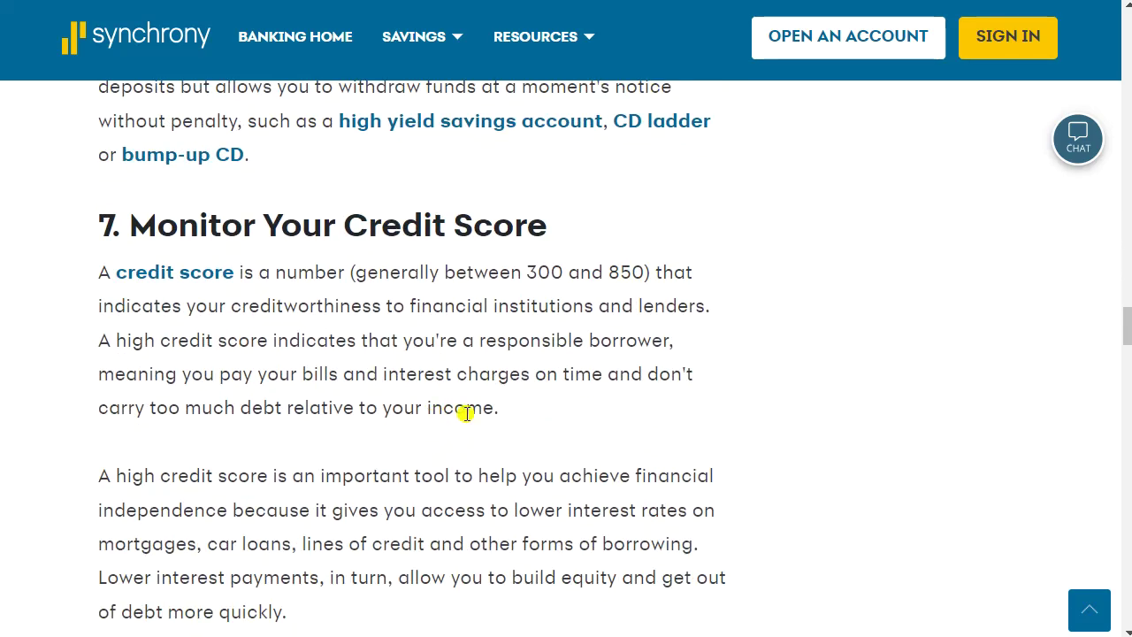
pyautogui.scroll(-4, 466, 412)
pyautogui.scroll(-1, 471, 423)
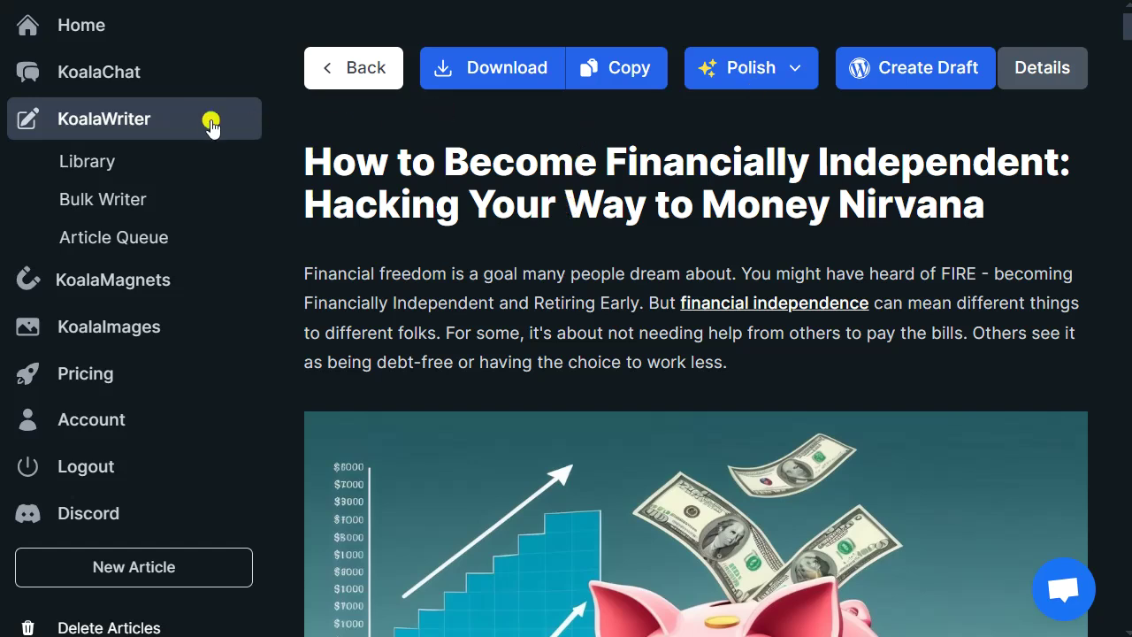
# - Open the KoalaWriter page in a new browser tab and switch to it
pyautogui.rightClick(184, 117)
pyautogui.click(218, 134)
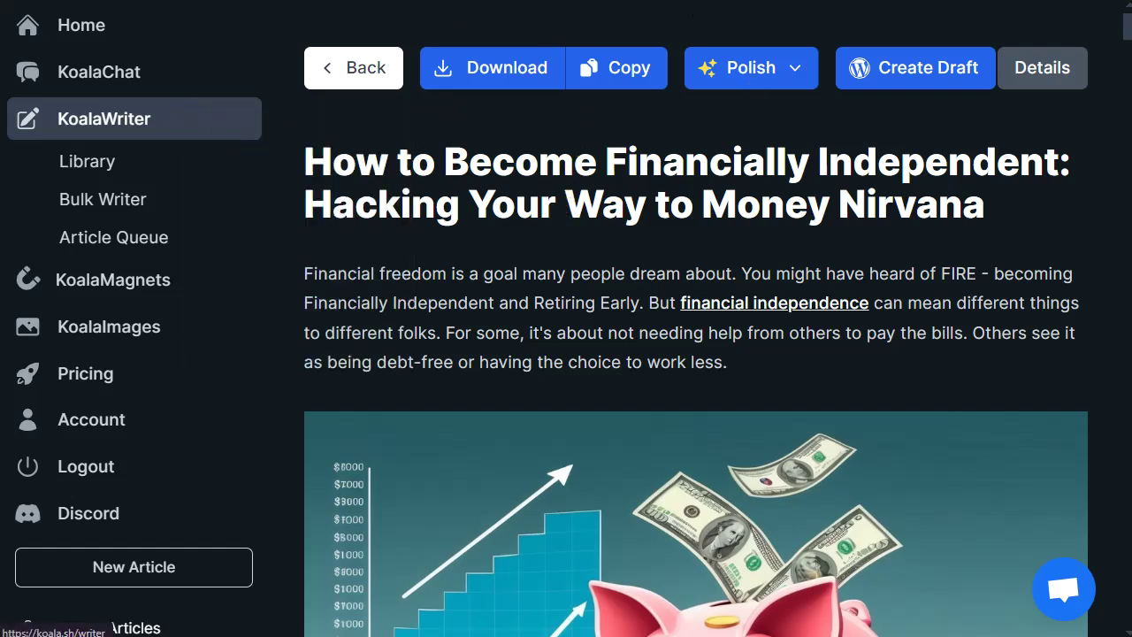
pyautogui.hotkey('ctrl', 'Tab')
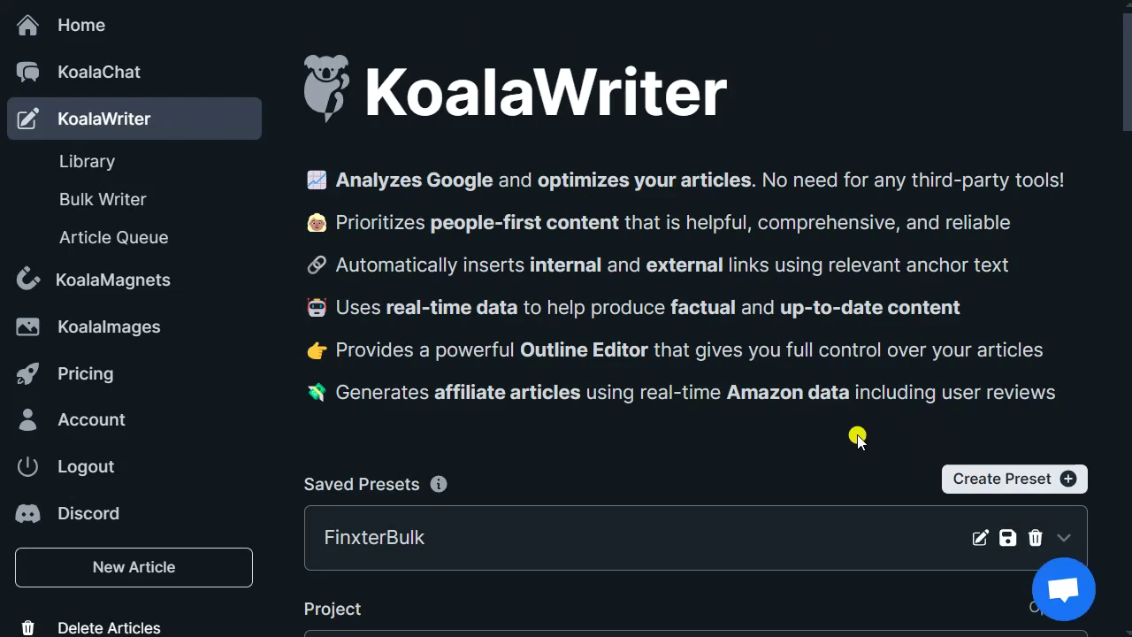
pyautogui.scroll(-7, 523, 420)
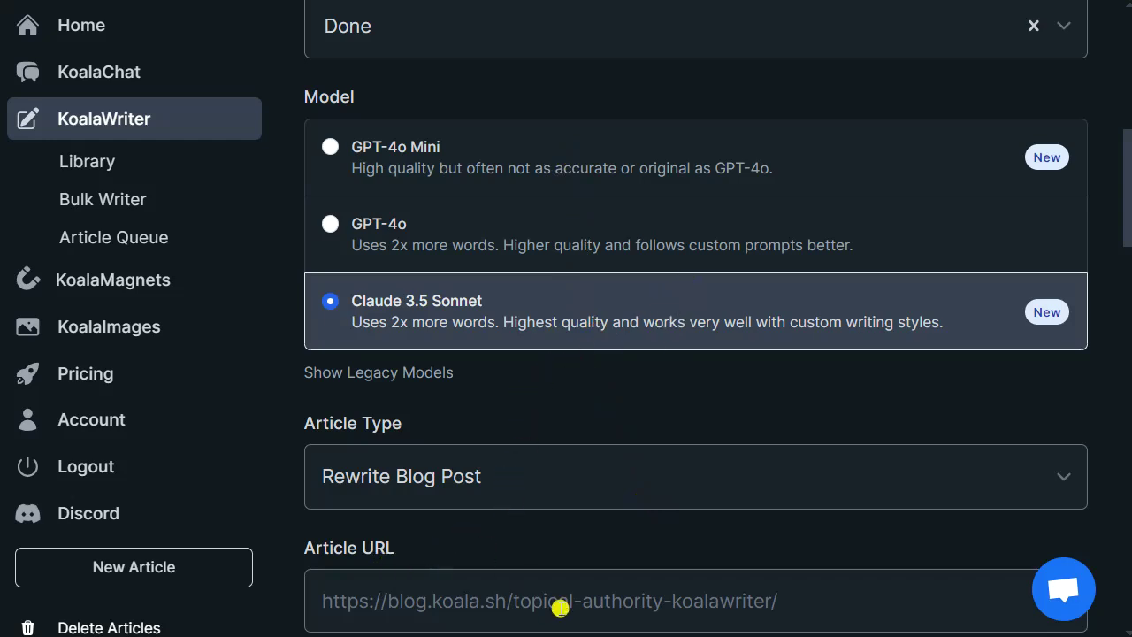
pyautogui.click(471, 600)
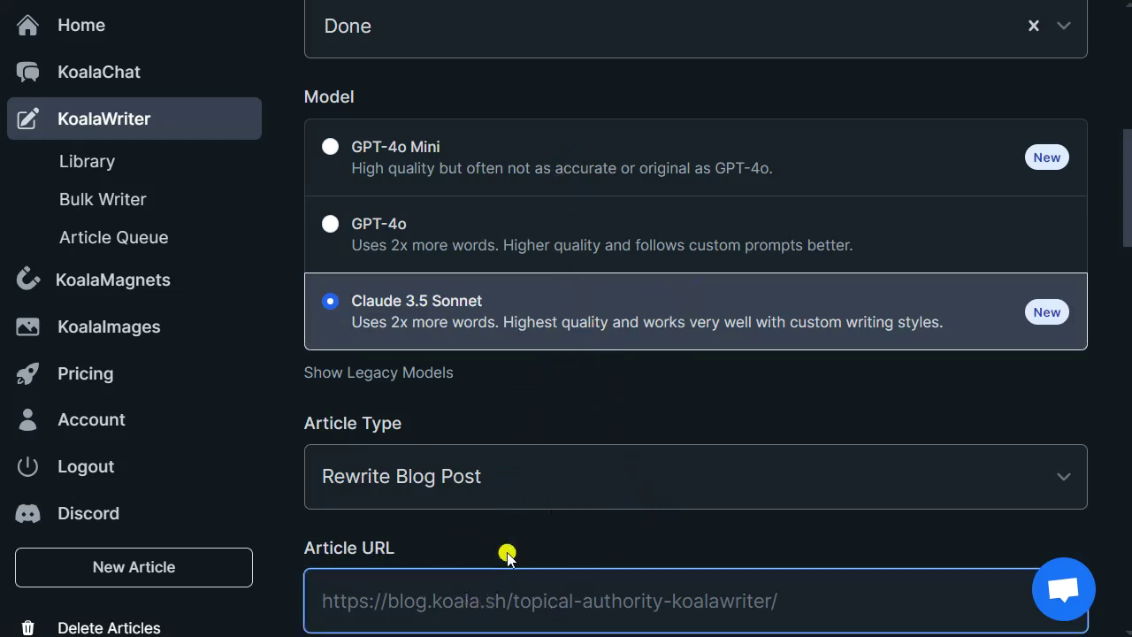
pyautogui.click(512, 494)
pyautogui.click(639, 407)
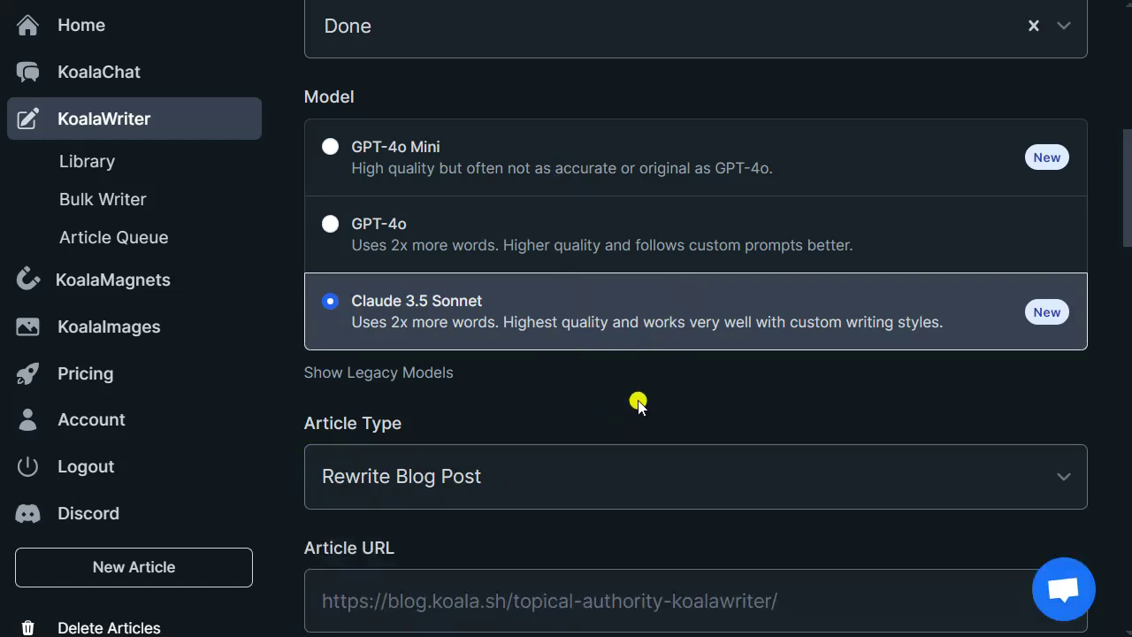
pyautogui.scroll(-3, 641, 410)
pyautogui.scroll(-1, 640, 410)
pyautogui.click(651, 170)
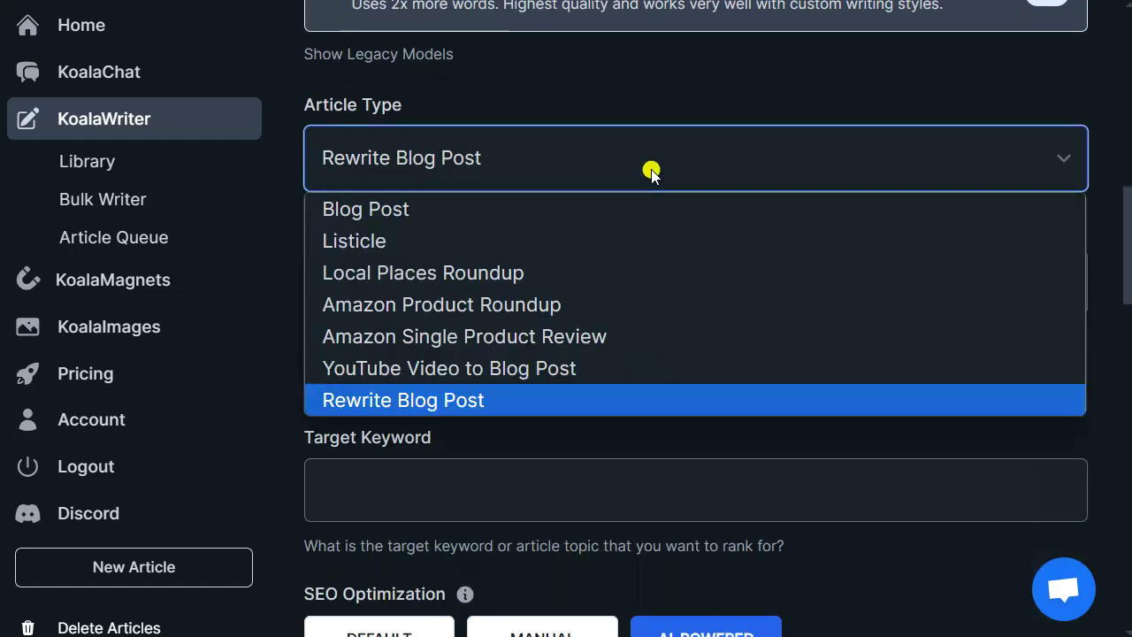
pyautogui.click(519, 399)
pyautogui.click(513, 262)
pyautogui.write('https://www.synchrony.com/blog/banking/how-to-become-financially-independent')
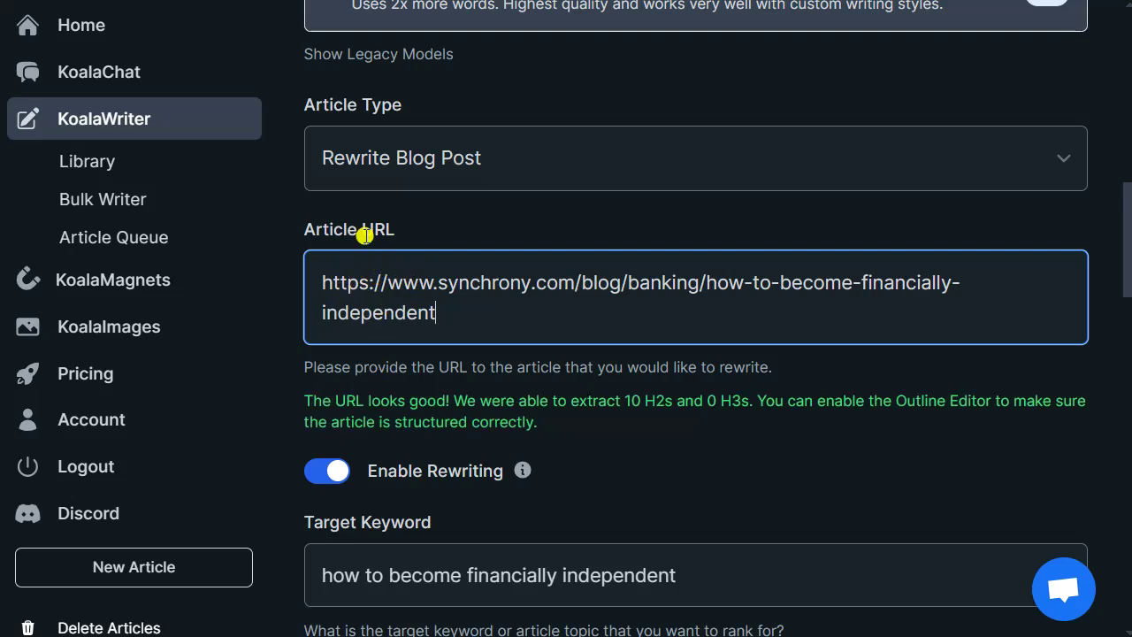
# - Review the article URL feedback, the target keyword and the explanation of the SEO Optimization options
pyautogui.tripleClick(364, 400)
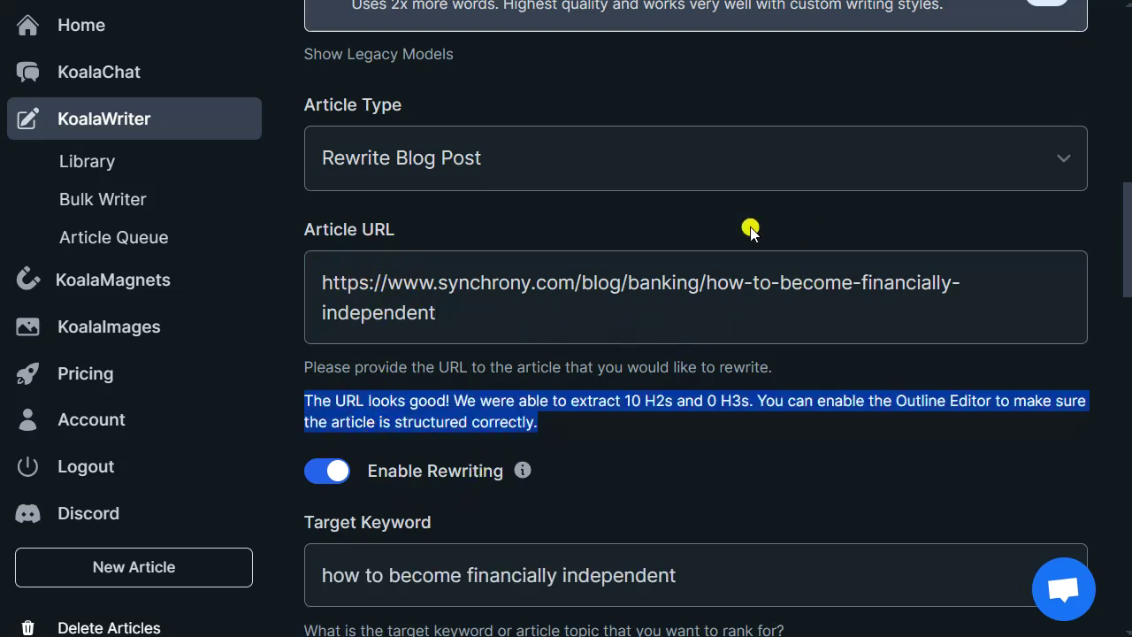
pyautogui.moveTo(521, 469)
pyautogui.scroll(-3, 442, 469)
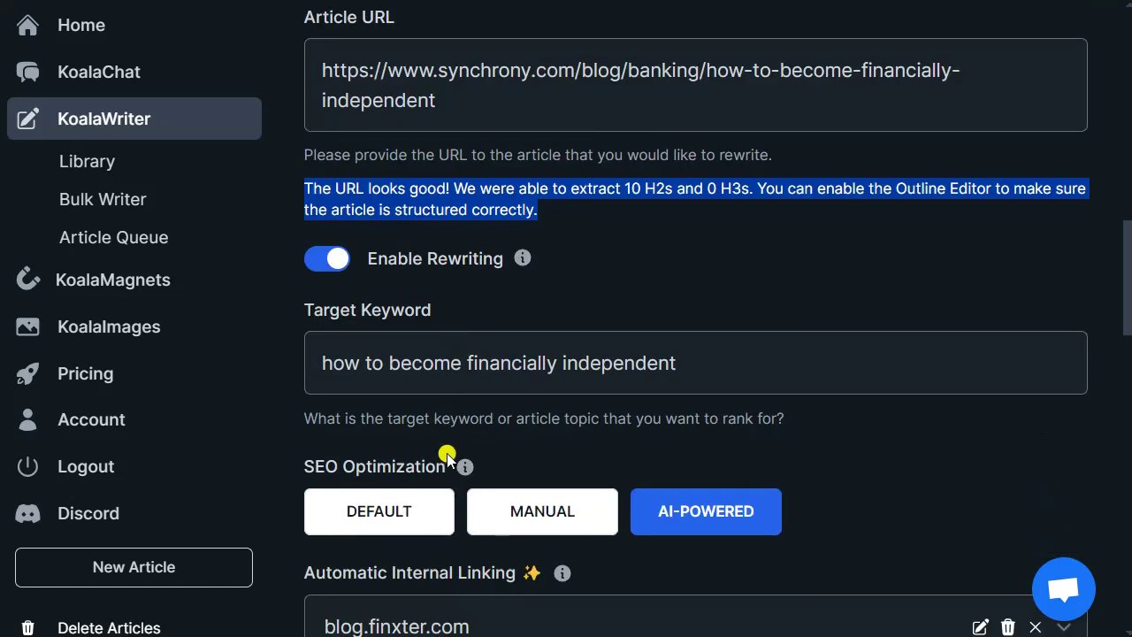
pyautogui.click(457, 360)
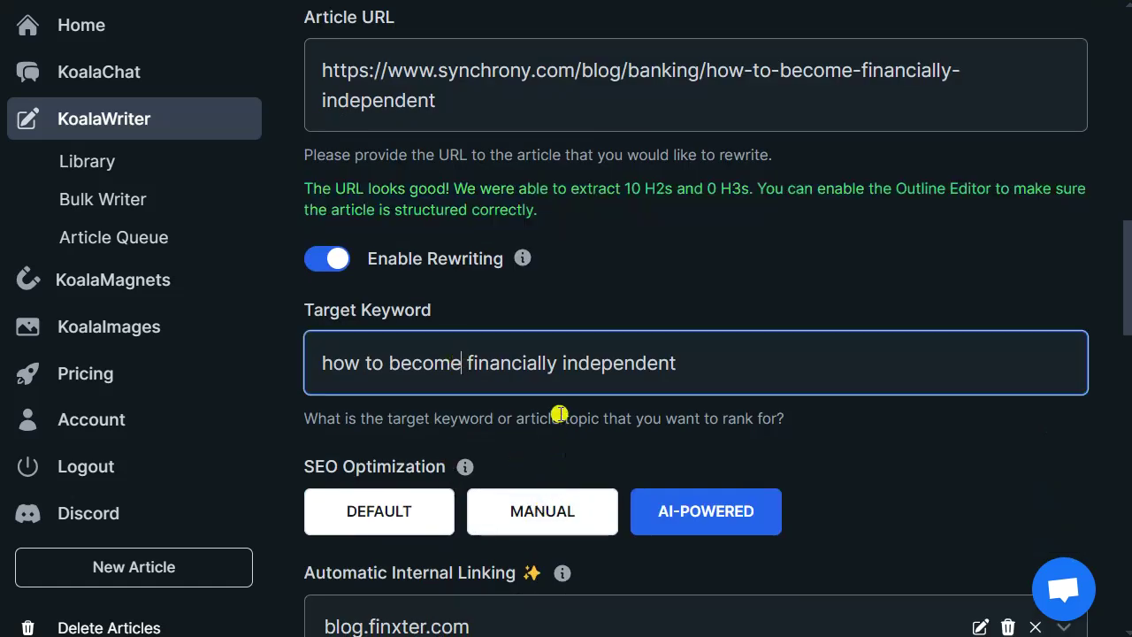
pyautogui.scroll(-3, 557, 414)
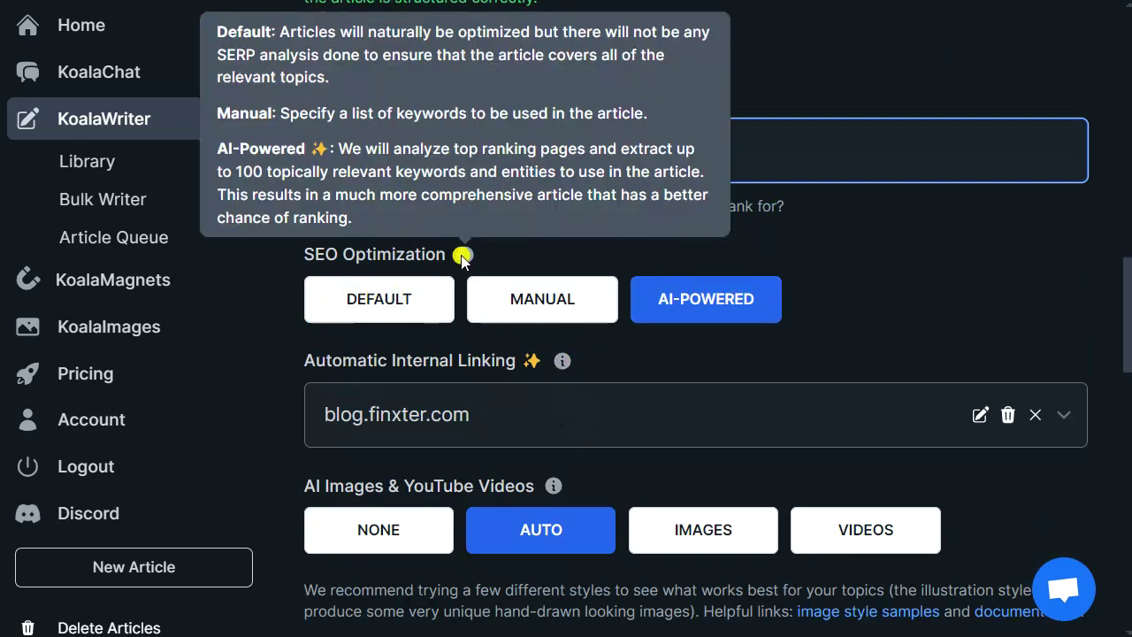
# - Review the SEO Optimization explanation and check which sites are available for automatic internal linking
pyautogui.moveTo(465, 254)
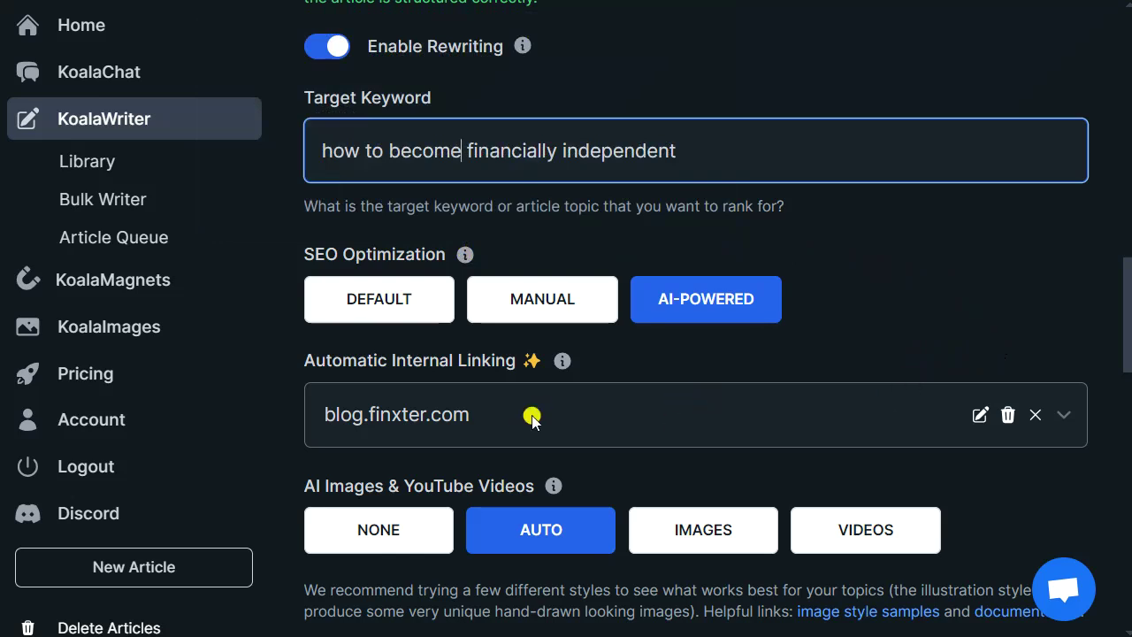
pyautogui.click(391, 414)
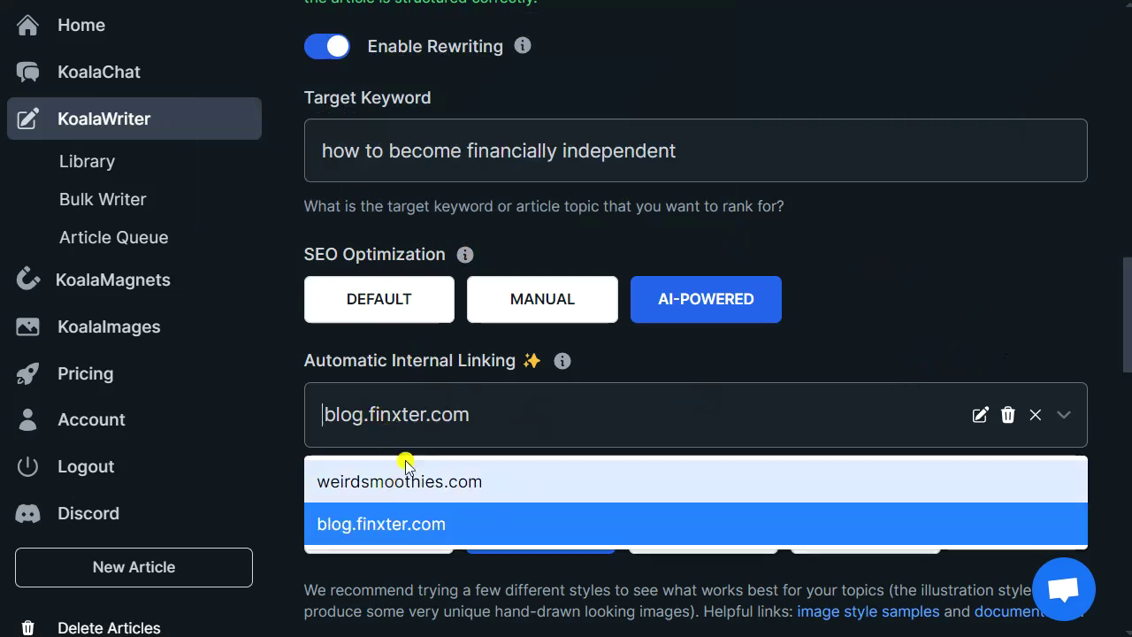
pyautogui.click(387, 410)
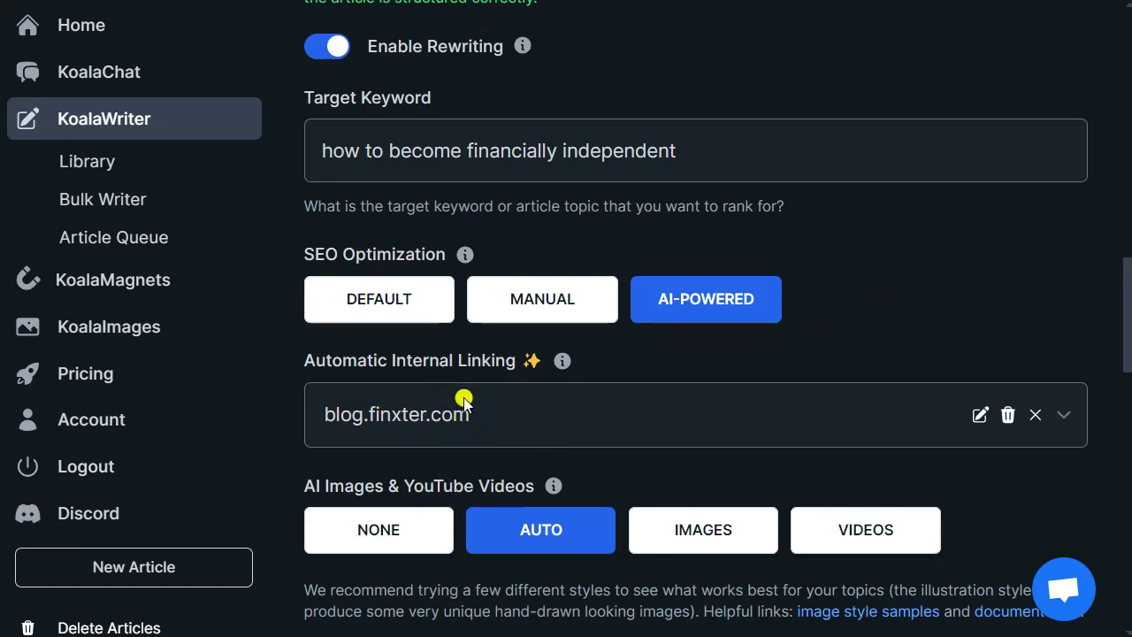
# - Set the image model to Premium and, after trying the Photo style, set the image style to Illustration
pyautogui.scroll(-2, 478, 416)
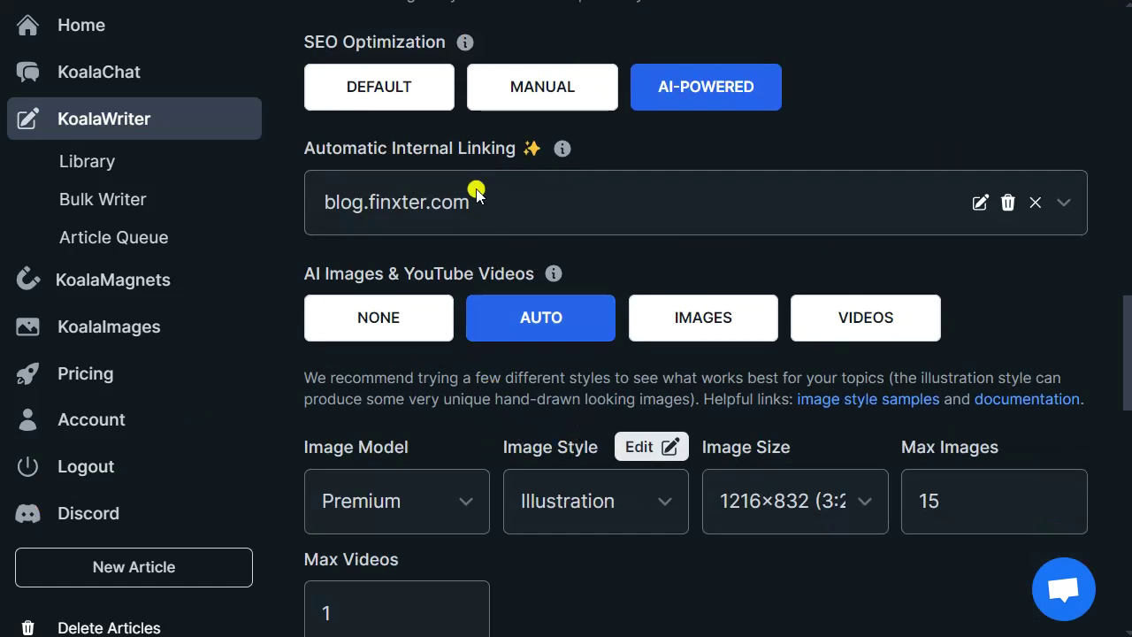
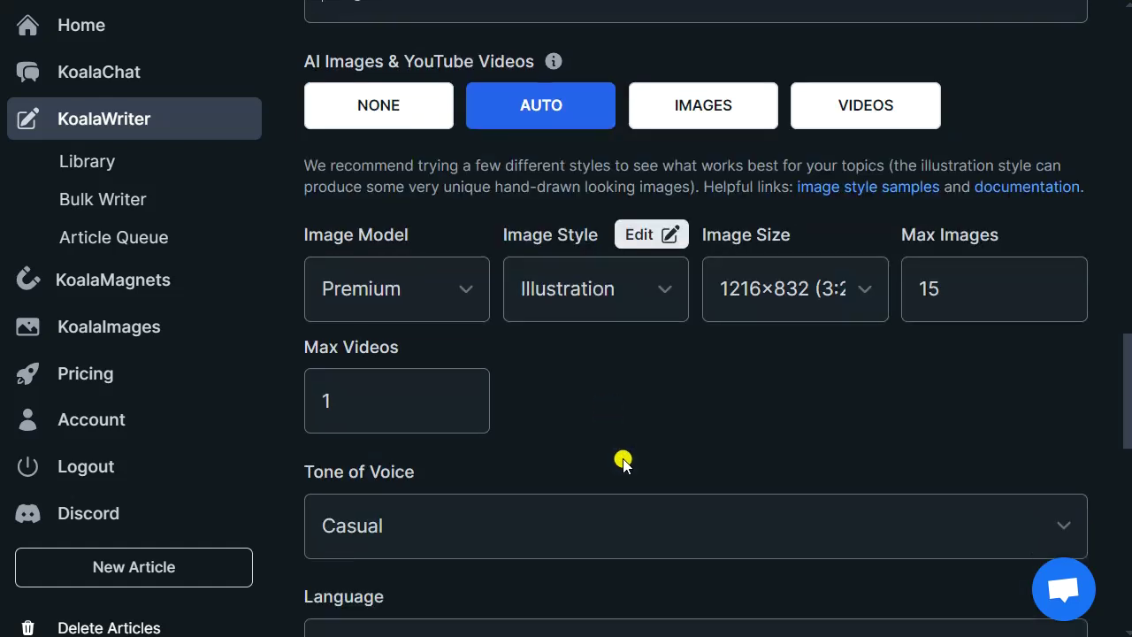
pyautogui.click(424, 296)
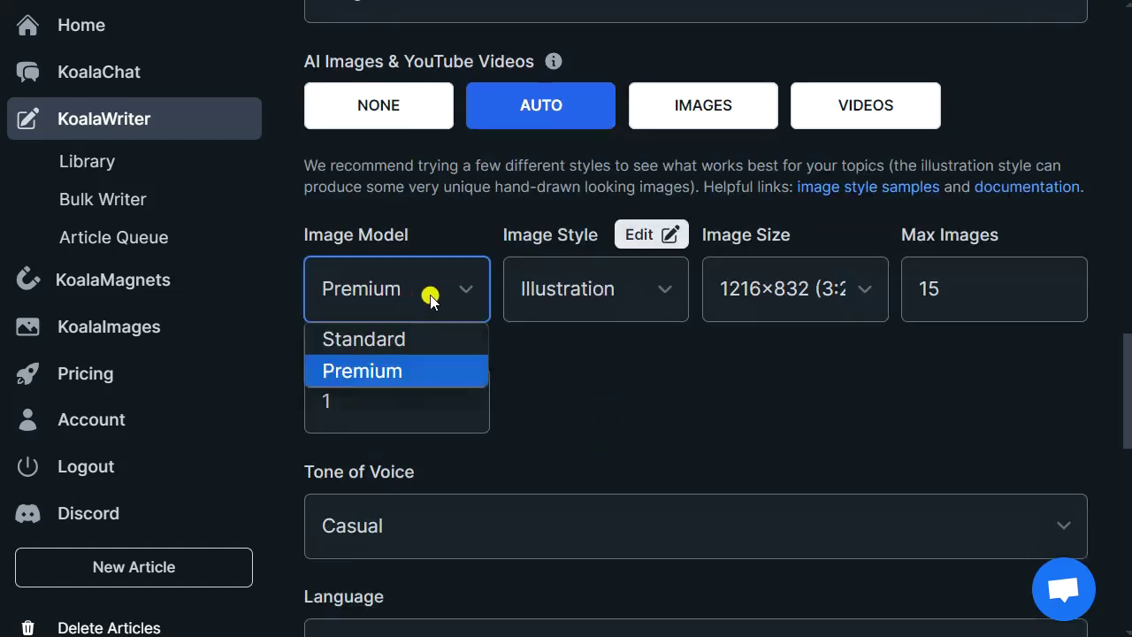
pyautogui.click(398, 369)
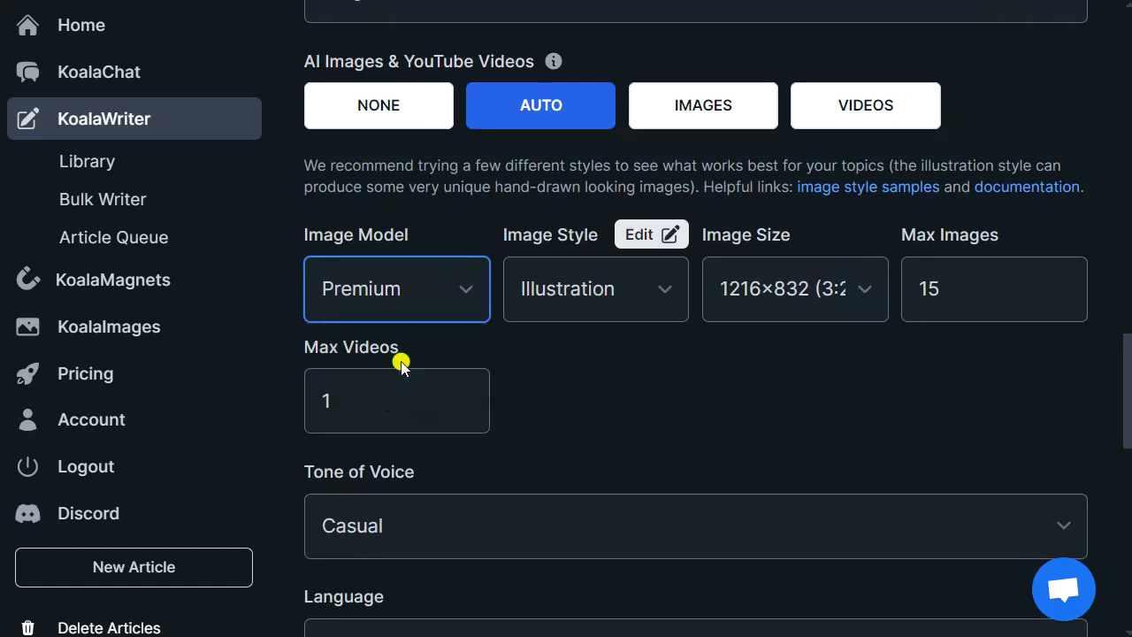
pyautogui.click(610, 292)
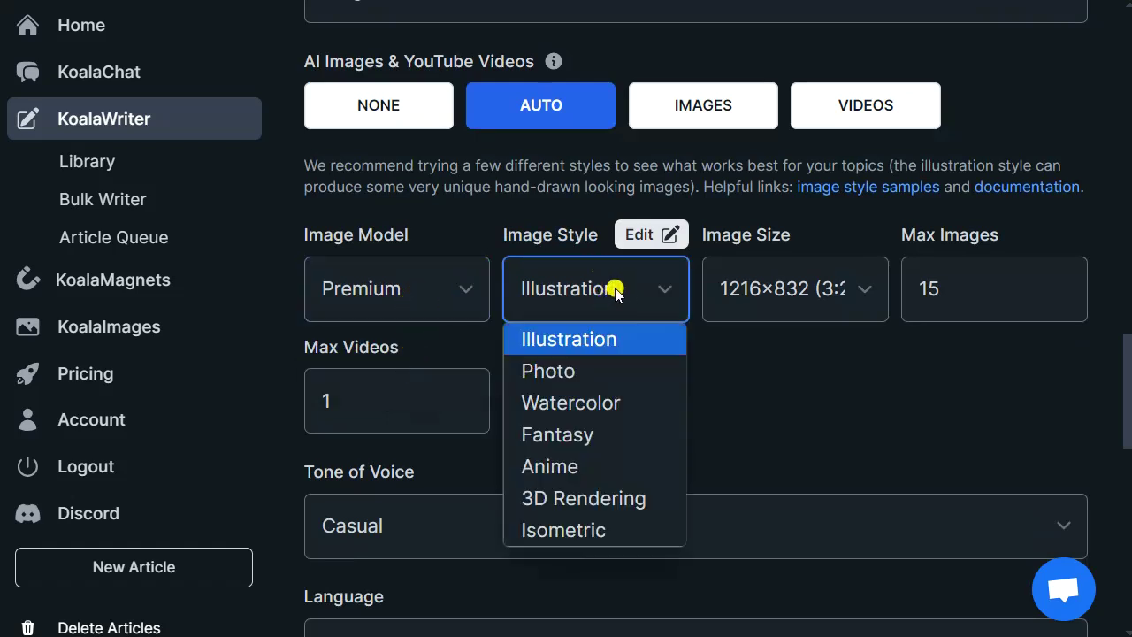
pyautogui.click(563, 362)
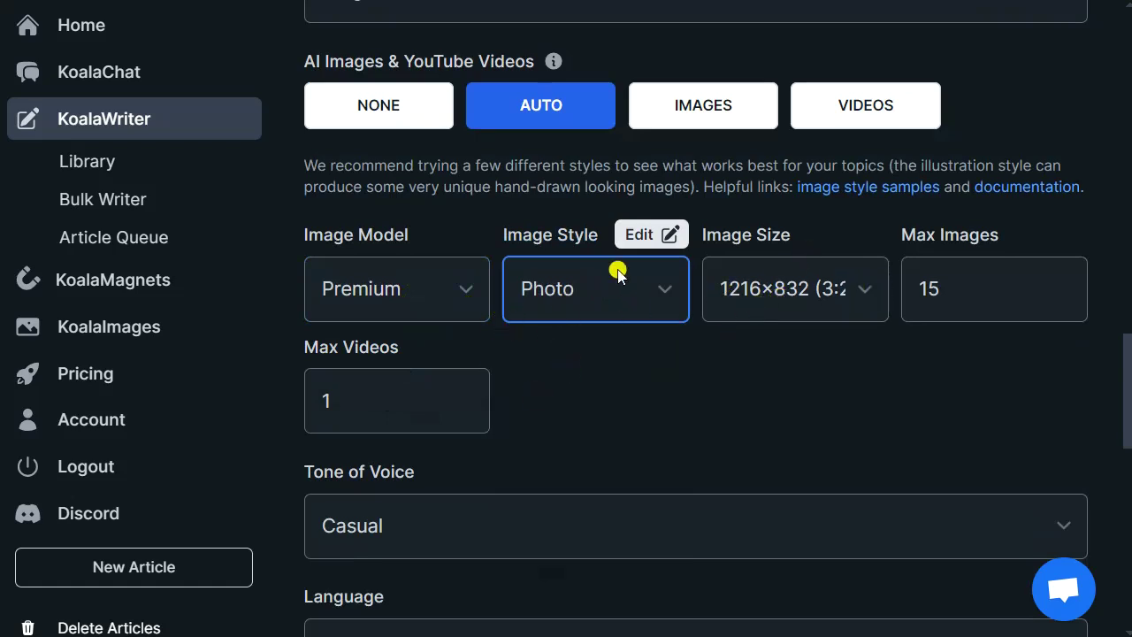
pyautogui.click(587, 305)
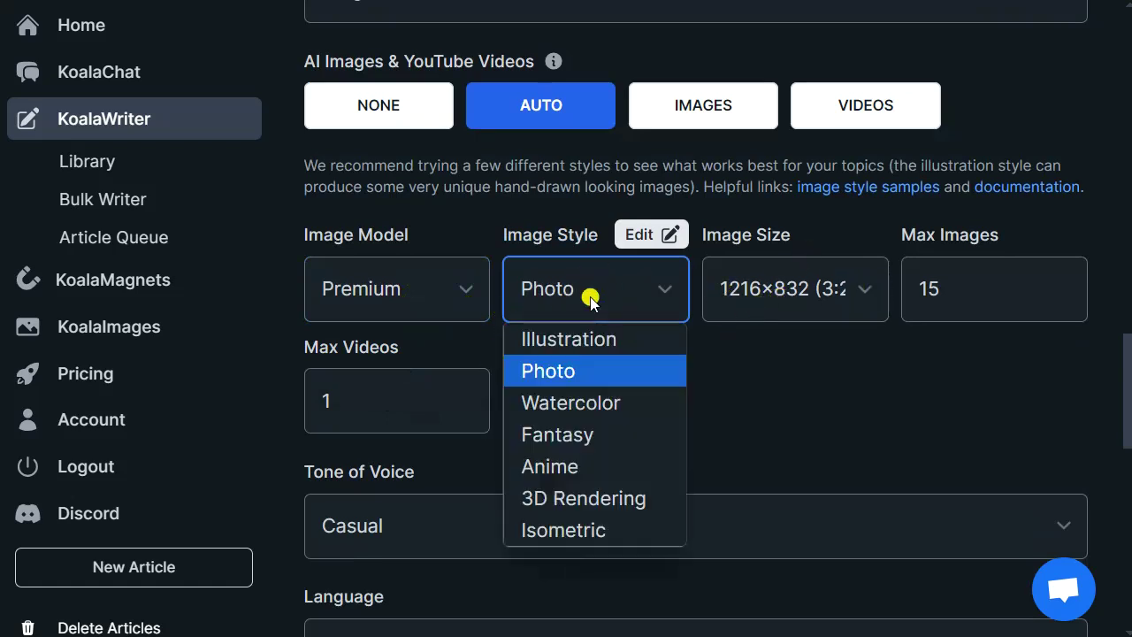
pyautogui.click(591, 345)
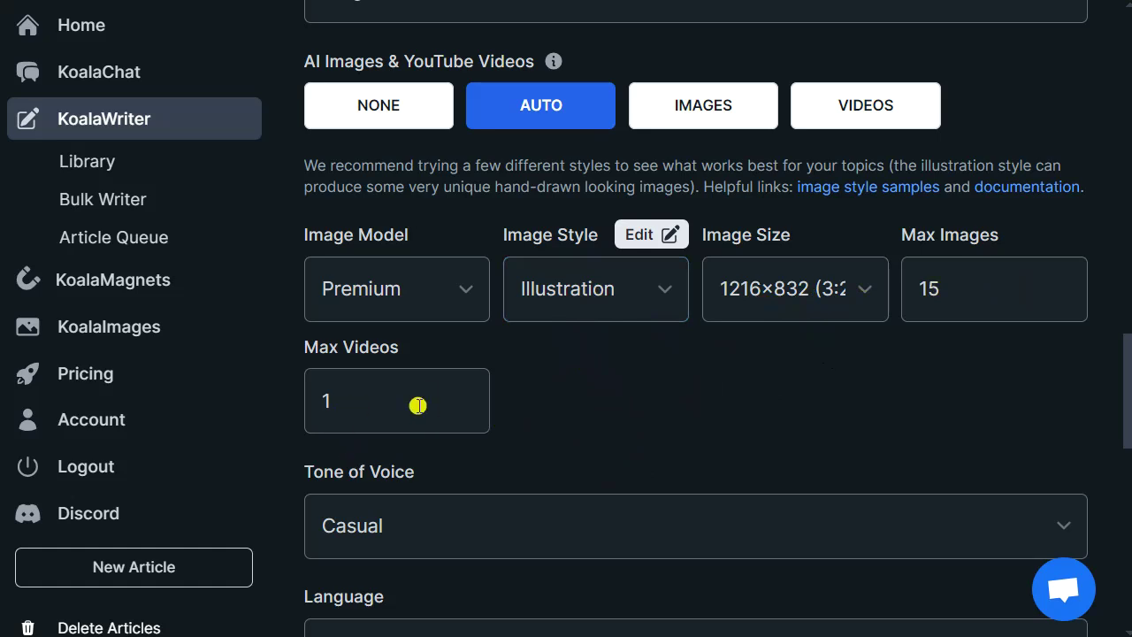
# - Review the available Tone of Voice options for the article without changing the selection
pyautogui.scroll(-7, 418, 405)
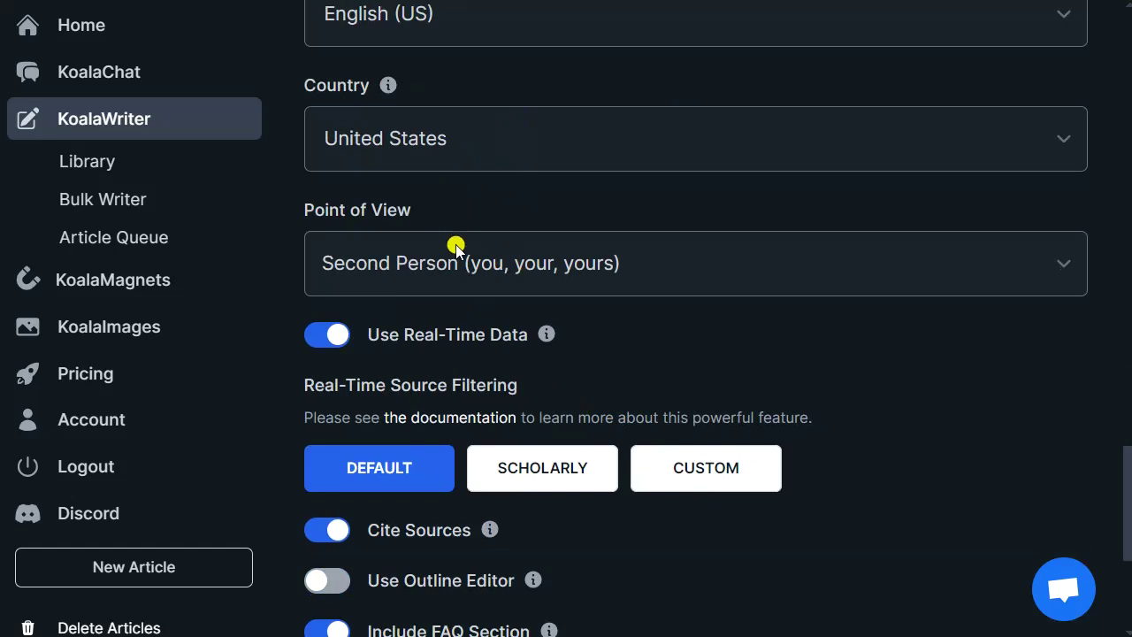
pyautogui.scroll(2, 454, 233)
pyautogui.scroll(6, 463, 133)
pyautogui.click(429, 329)
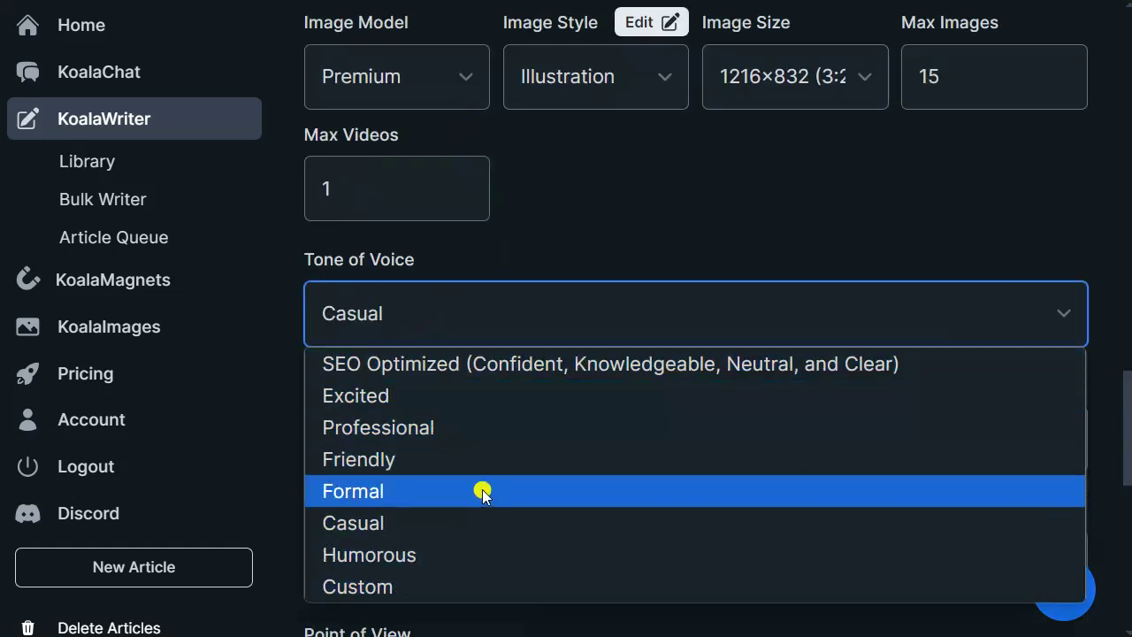
pyautogui.click(657, 253)
# - Check the language and country settings and review the available Point of View options
pyautogui.scroll(-2, 709, 412)
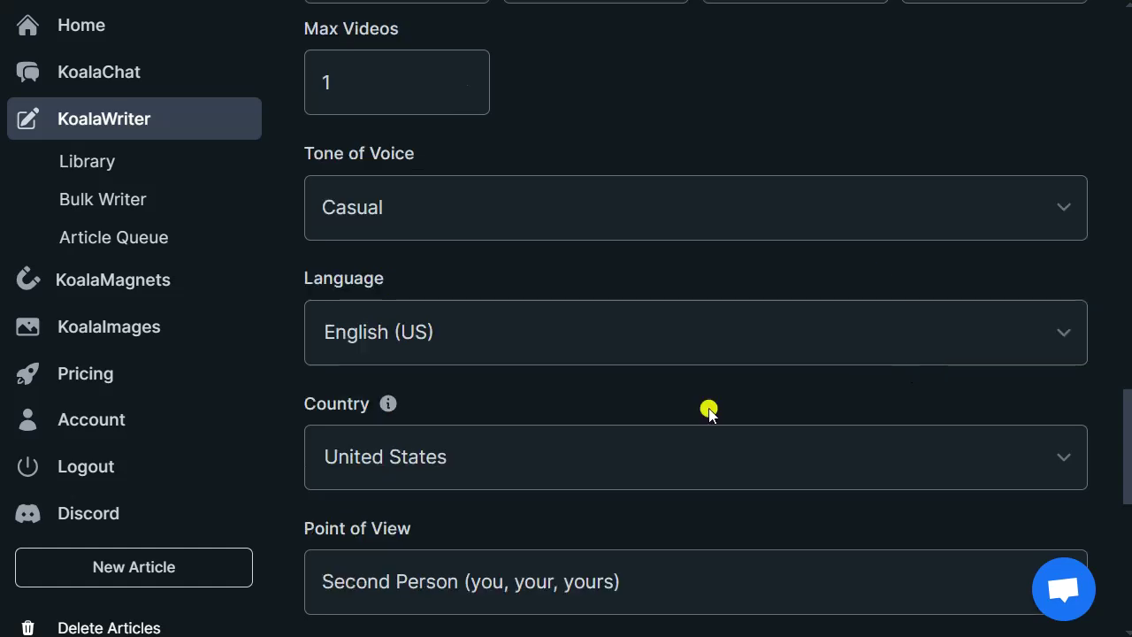
pyautogui.scroll(-2, 709, 413)
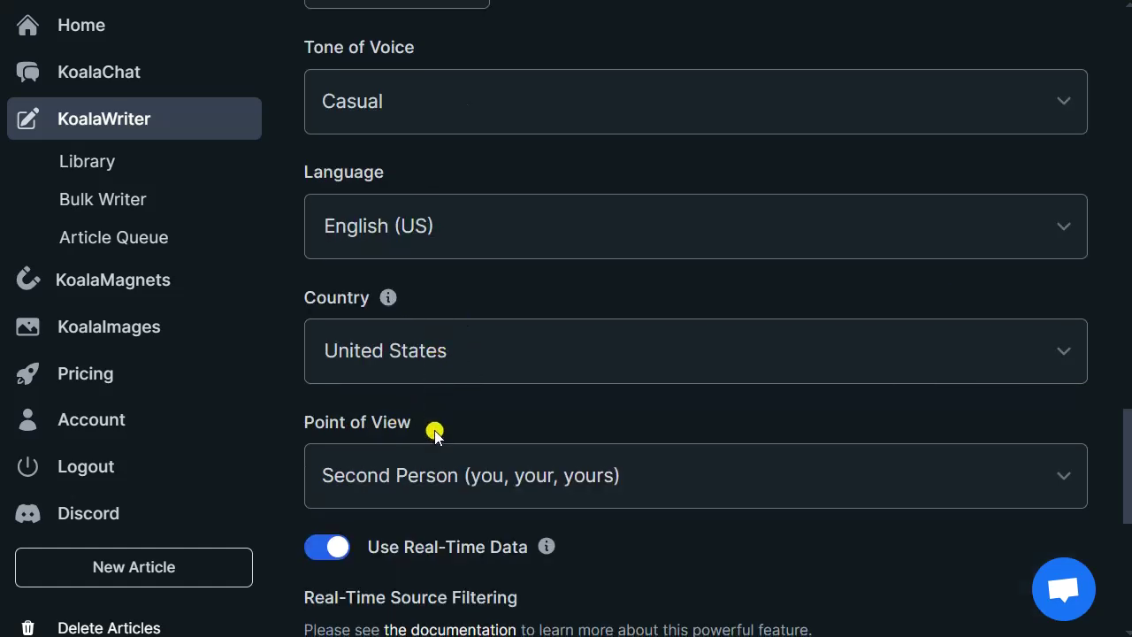
pyautogui.click(426, 485)
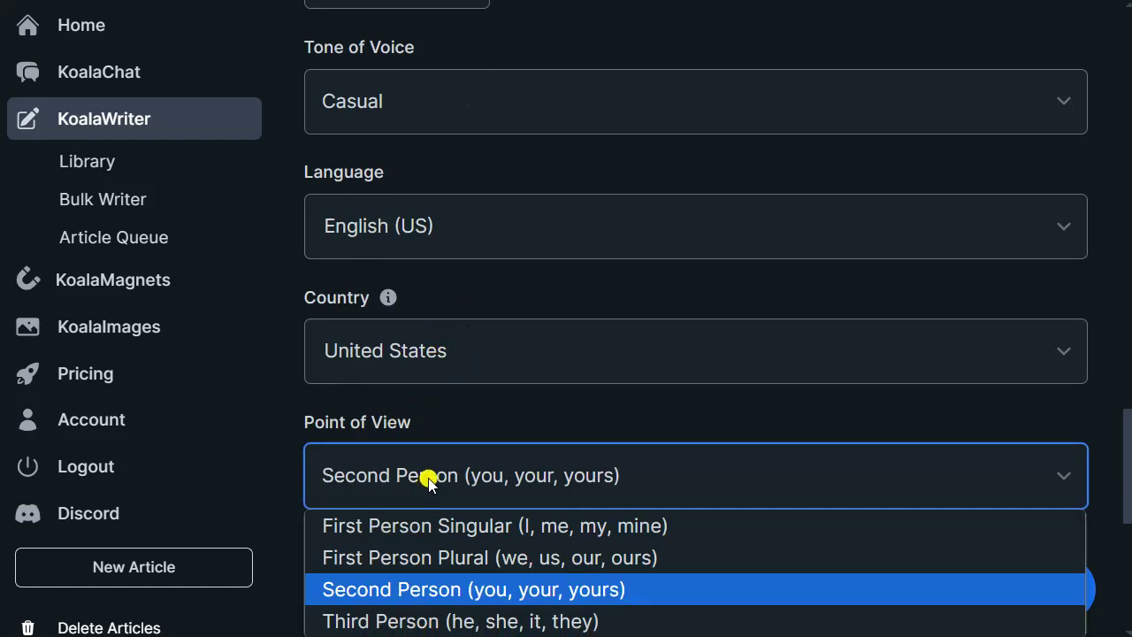
pyautogui.click(428, 482)
pyautogui.scroll(-4, 710, 449)
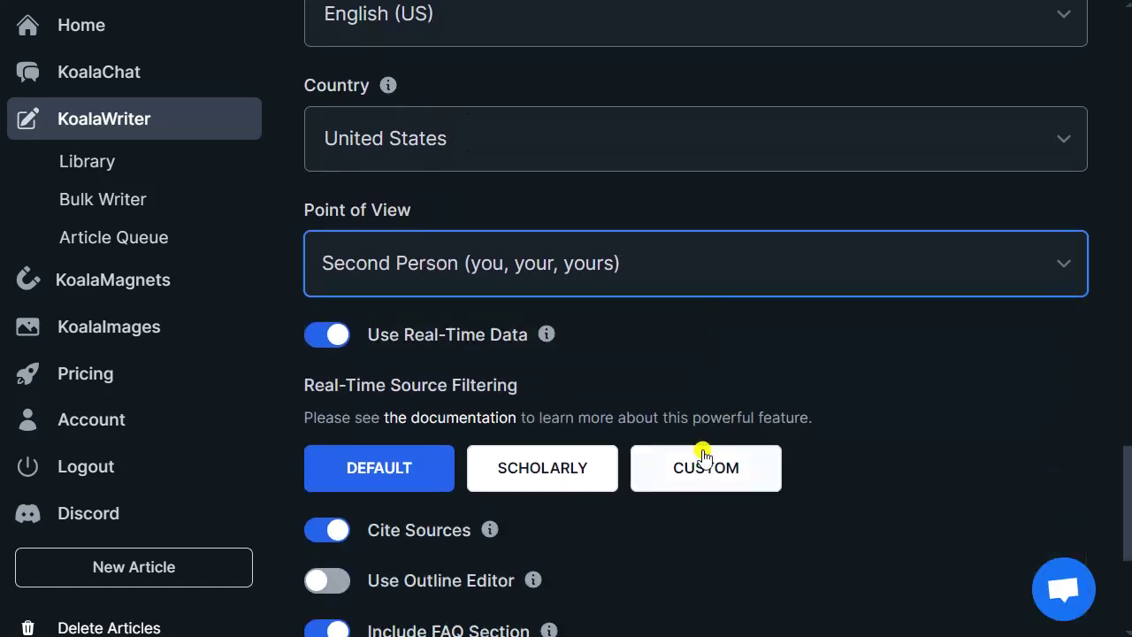
# - Review the real-time data, source filtering, citation and remaining article structure settings
pyautogui.moveTo(546, 336)
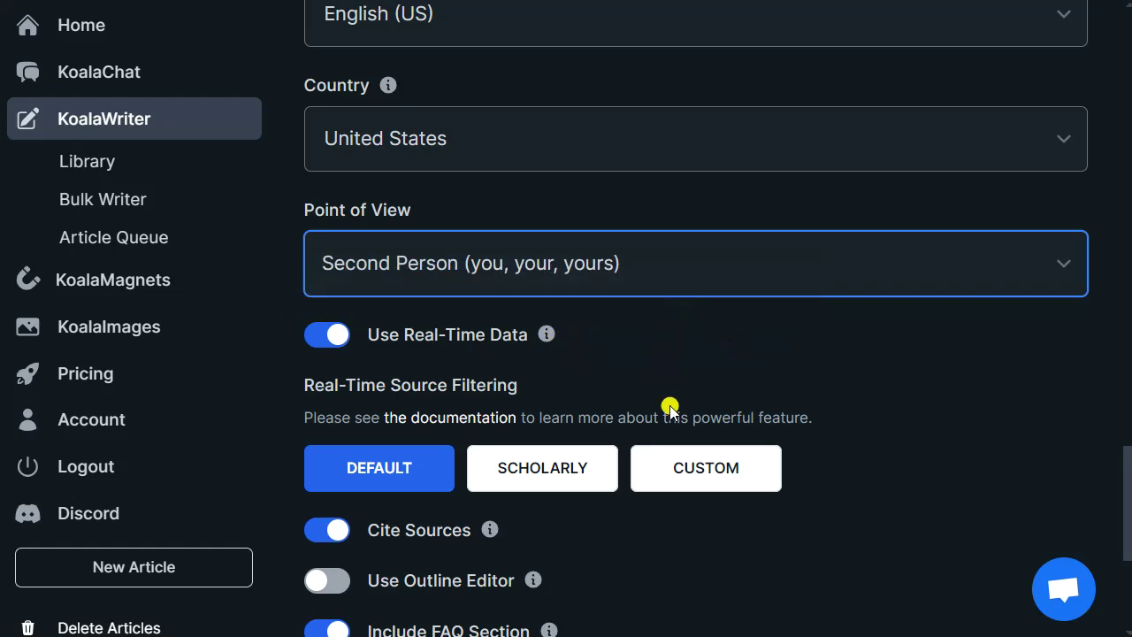
pyautogui.scroll(-1, 676, 385)
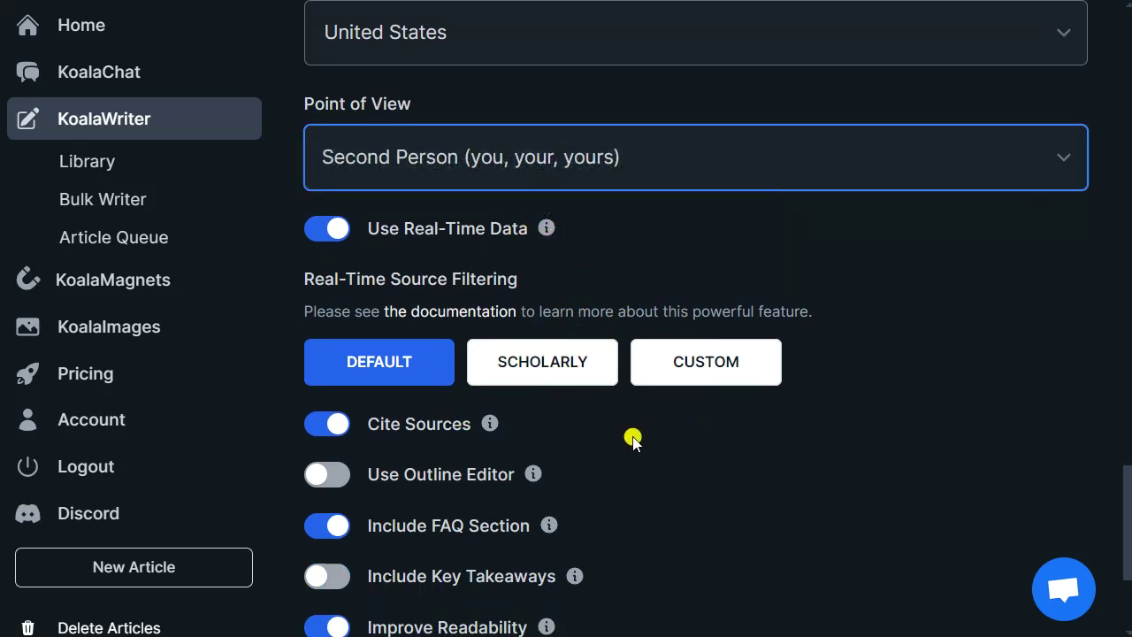
pyautogui.scroll(-3, 633, 438)
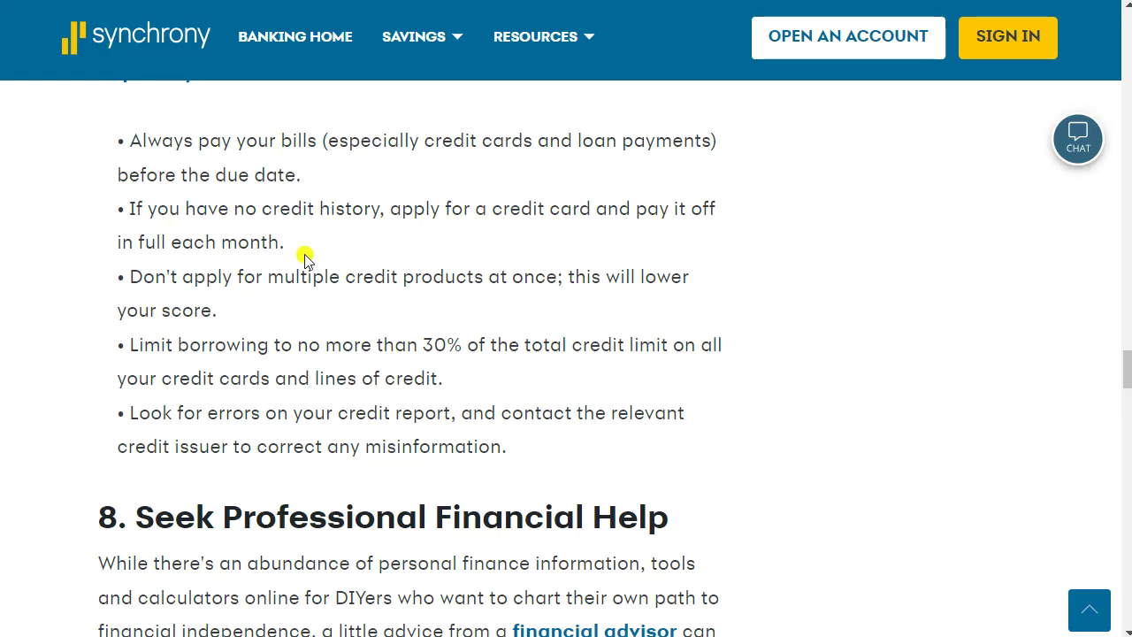
# - Revisit the Synchrony article and highlight its tips in the featured snippet of the Google results for become financially free
pyautogui.scroll(6, 305, 258)
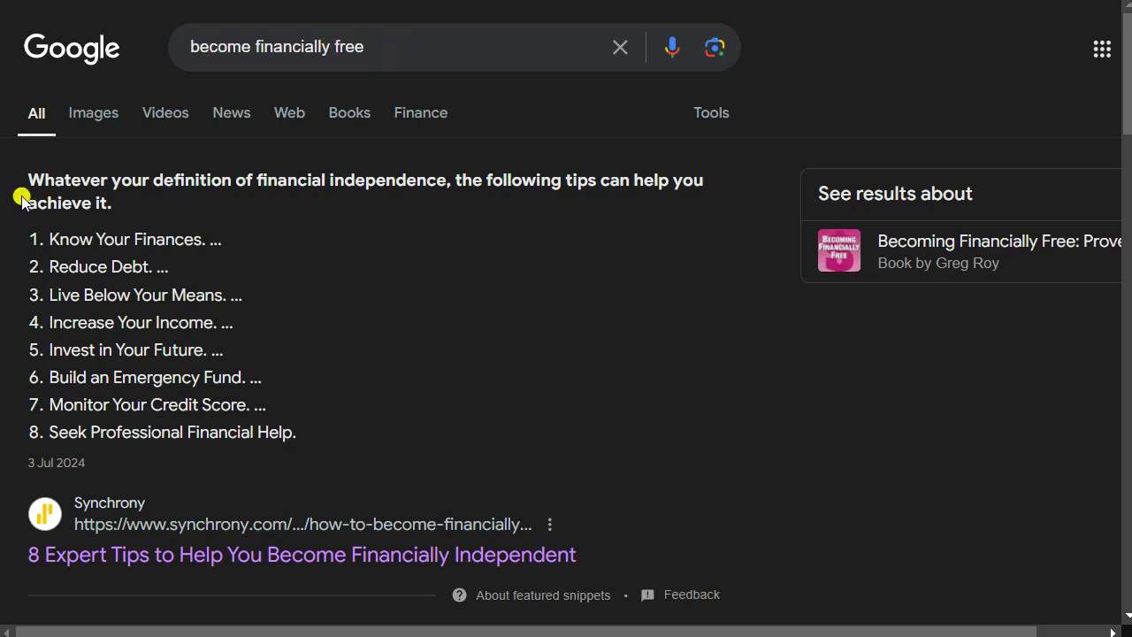
pyautogui.moveTo(32, 185); pyautogui.dragTo(437, 430)
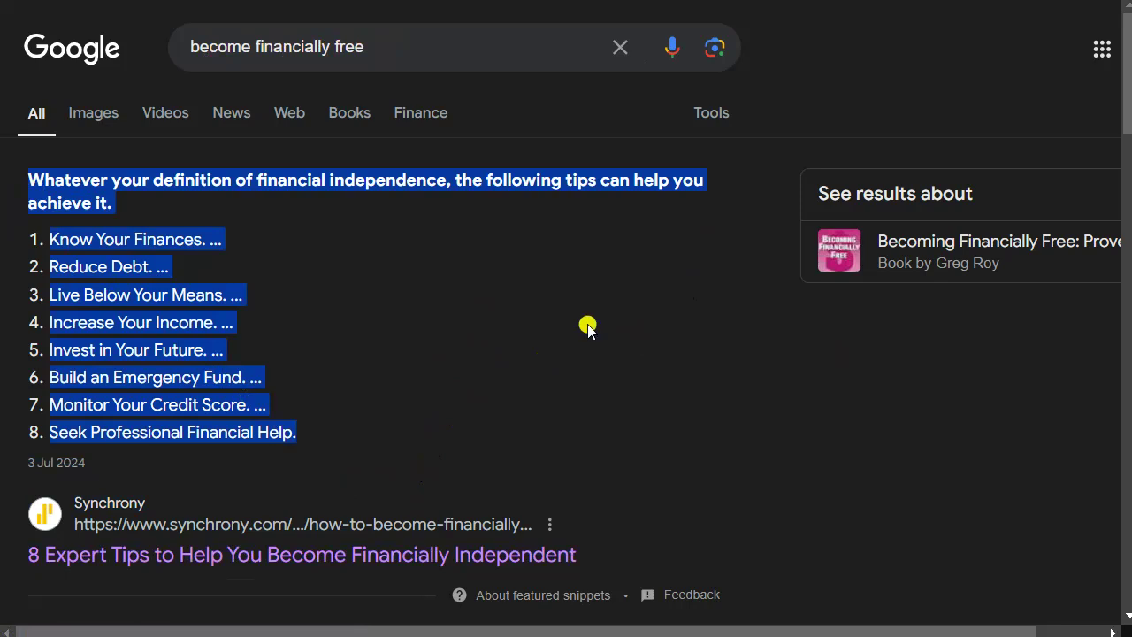
pyautogui.scroll(-3, 584, 437)
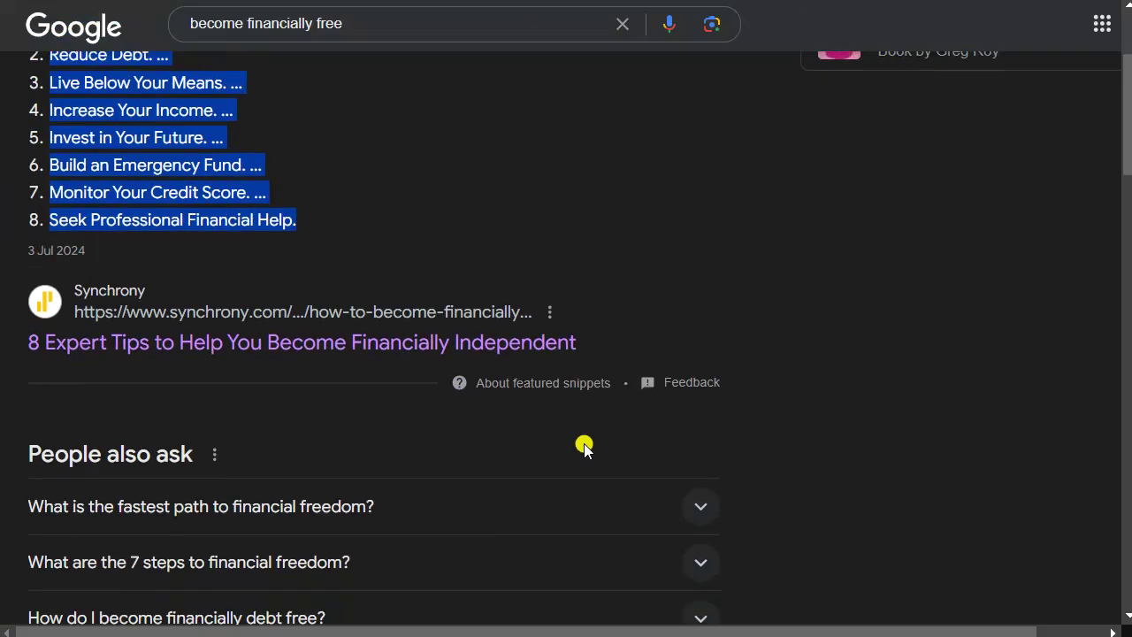
pyautogui.scroll(3, 645, 245)
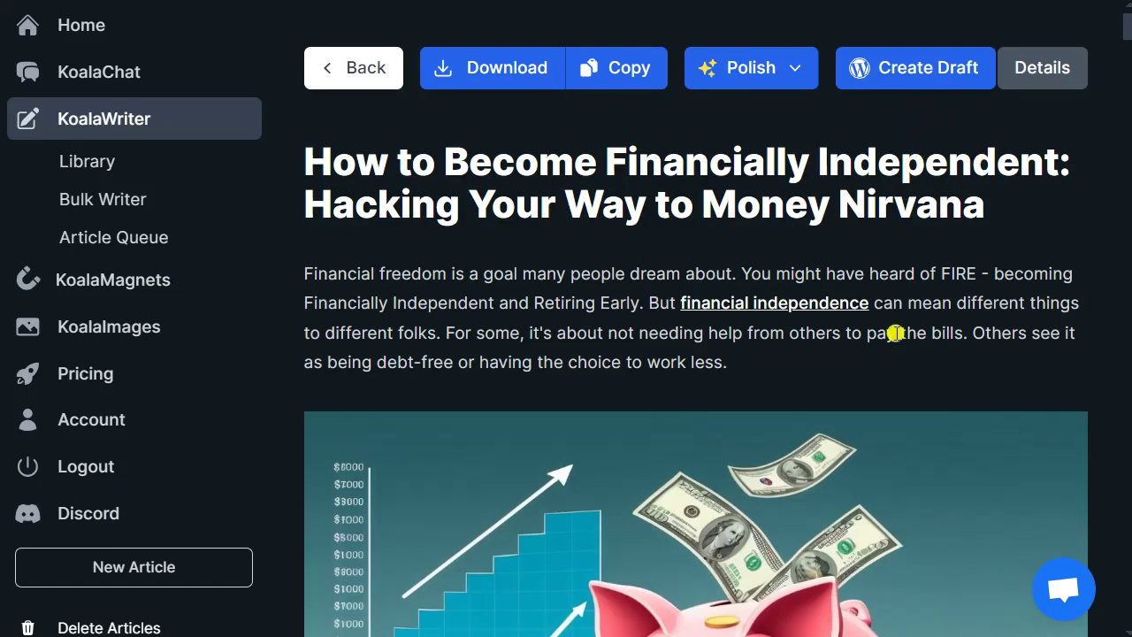
# - Highlight part of the rewritten article's title and compare it with the original Synchrony article
pyautogui.moveTo(577, 160); pyautogui.dragTo(963, 226)
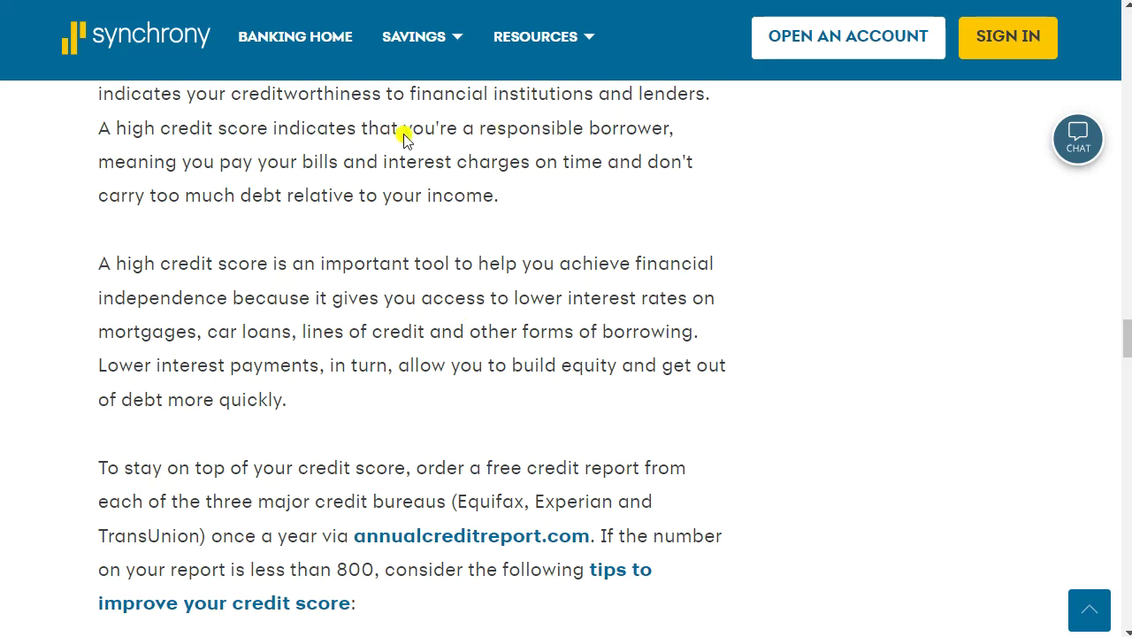
pyautogui.scroll(5, 489, 270)
pyautogui.scroll(5, 489, 270)
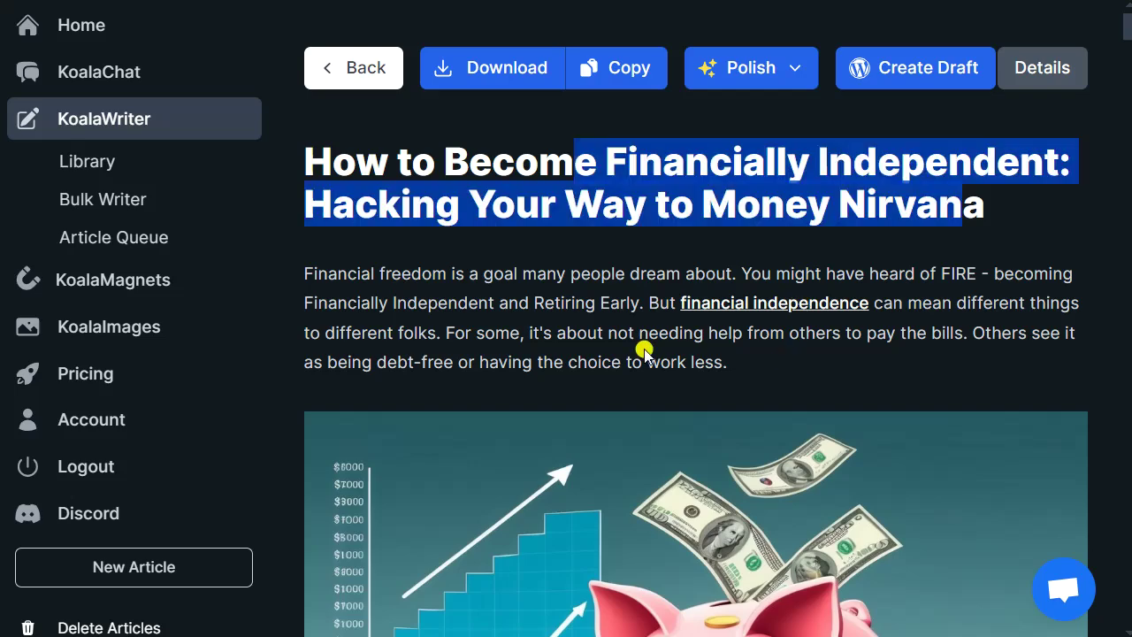
# - Read through the rewritten article from its introduction to the Save for Rainy Days section, checking headings, text, links, images and video
pyautogui.scroll(-7, 635, 338)
pyautogui.scroll(-6, 635, 338)
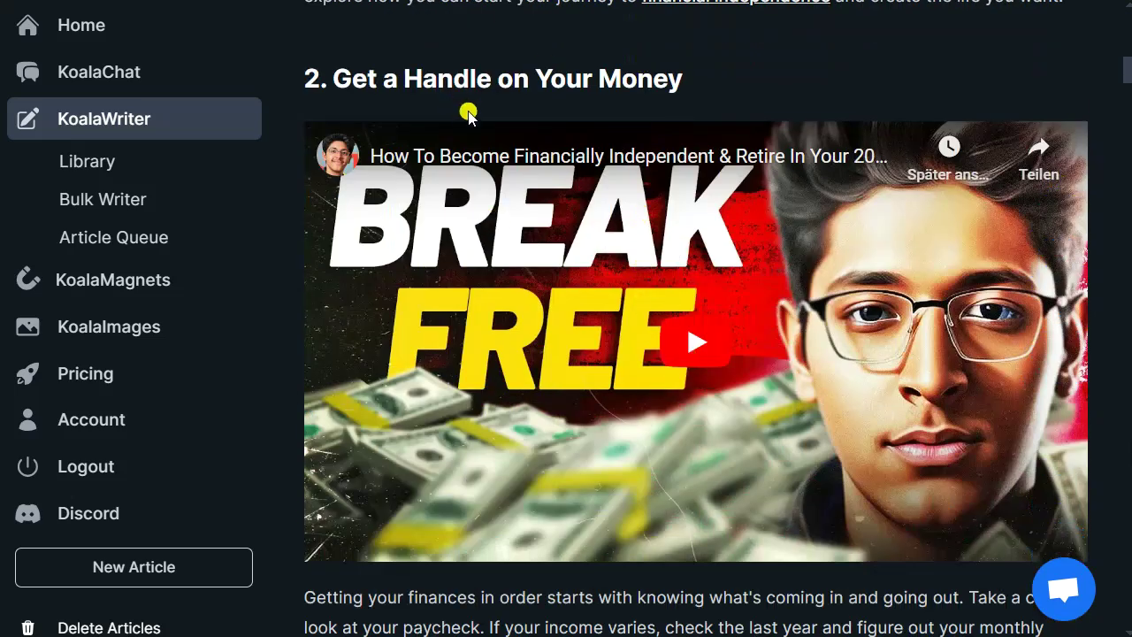
pyautogui.moveTo(420, 80); pyautogui.dragTo(688, 78)
pyautogui.scroll(-8, 623, 221)
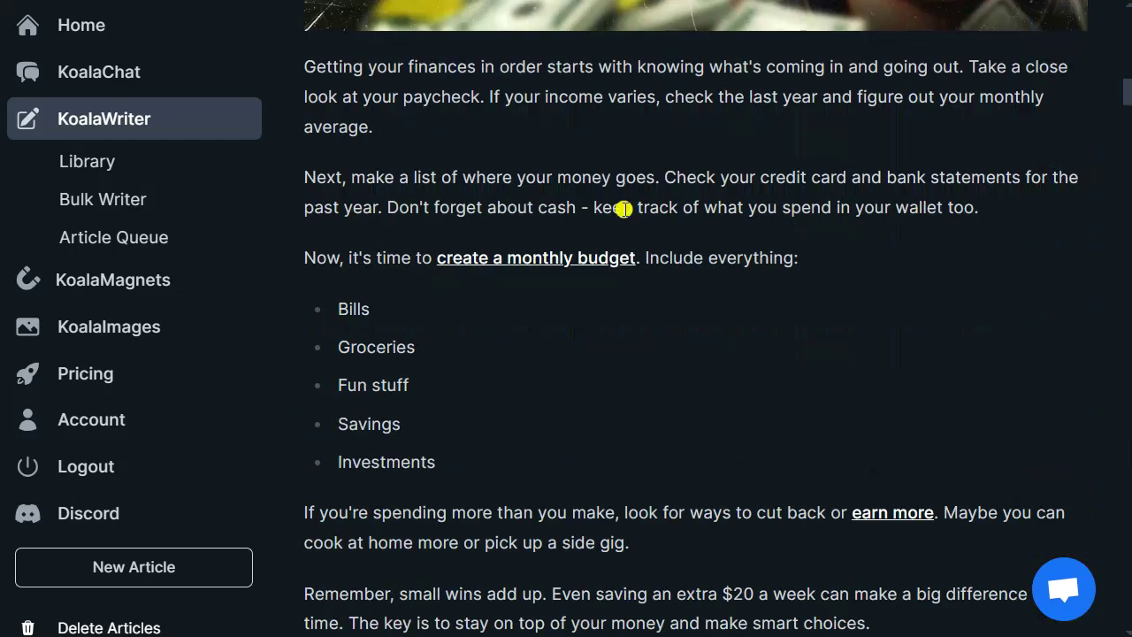
pyautogui.scroll(-10, 623, 223)
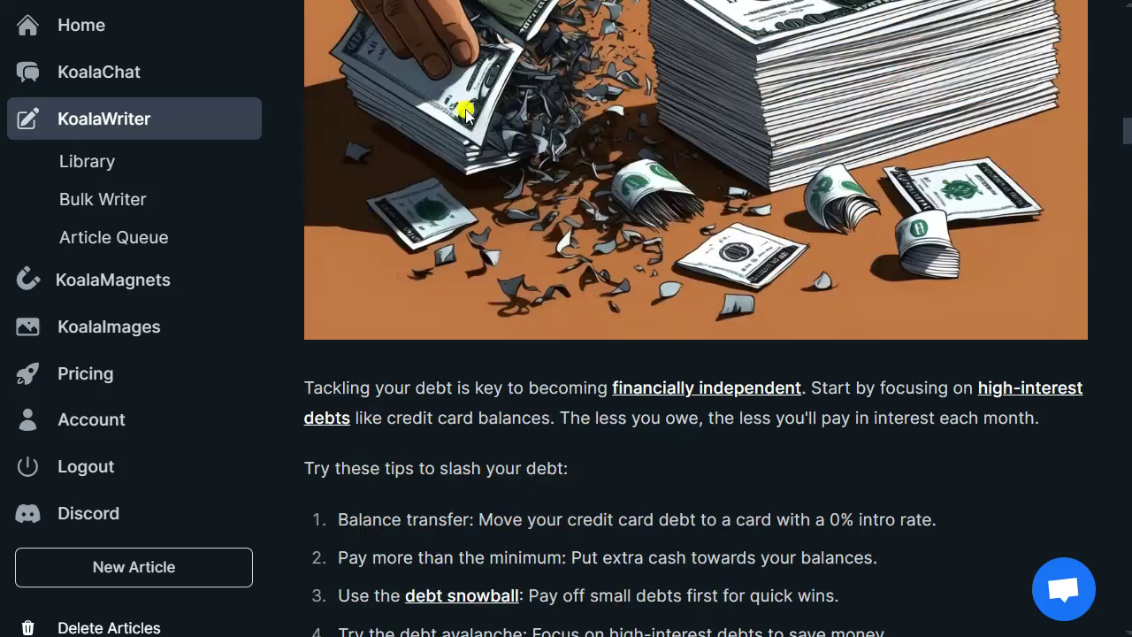
pyautogui.scroll(-9, 505, 378)
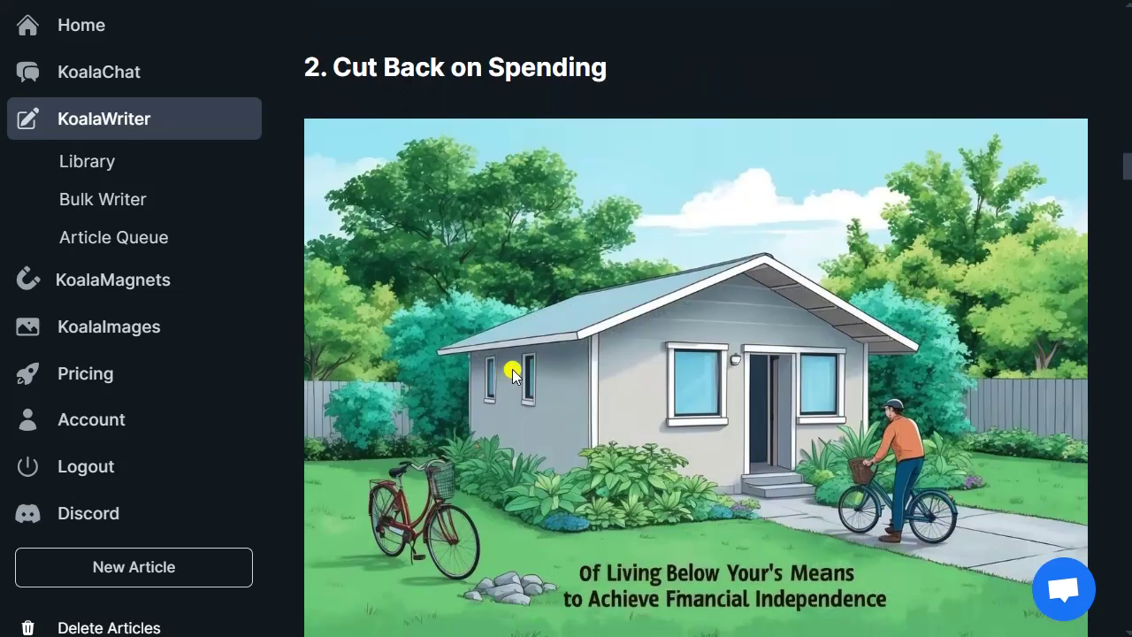
pyautogui.scroll(-10, 518, 363)
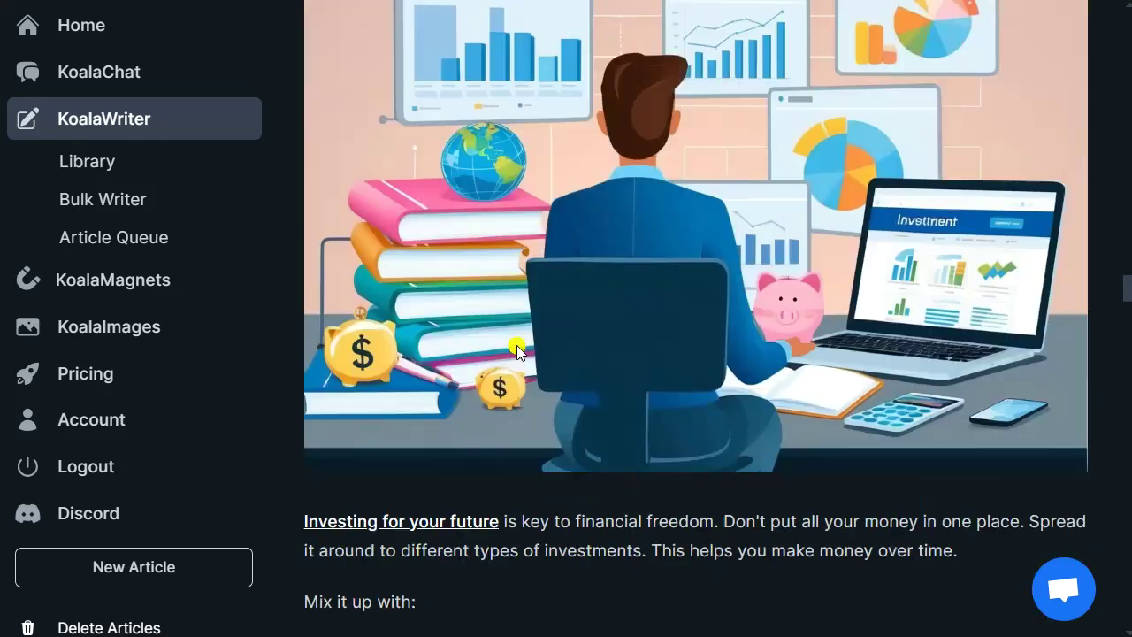
pyautogui.scroll(-7, 517, 351)
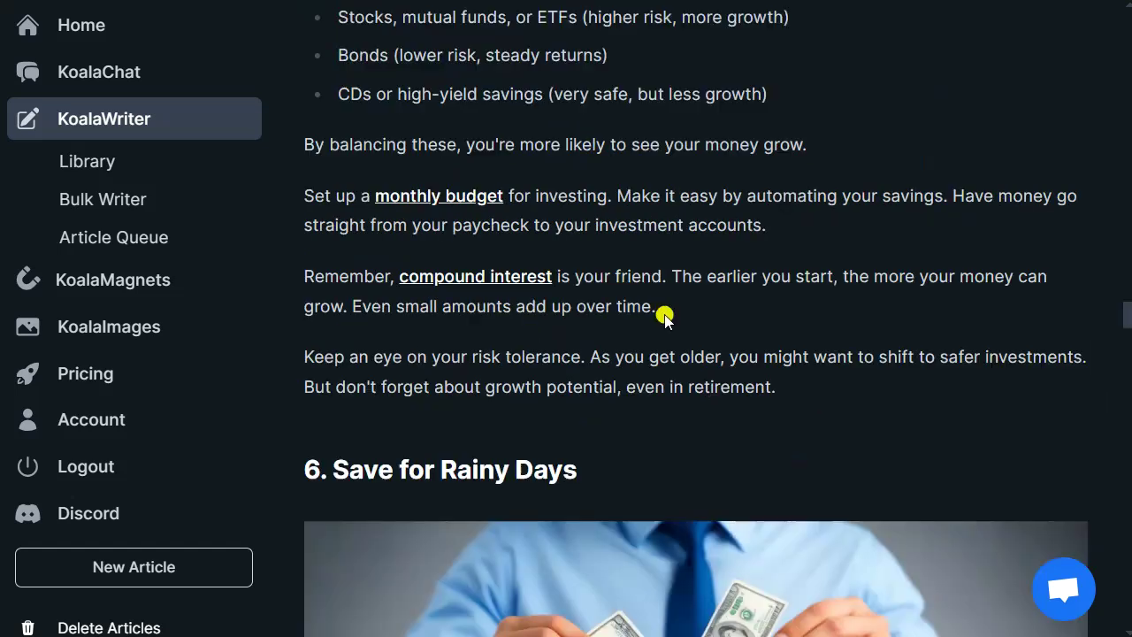
pyautogui.scroll(-1, 664, 316)
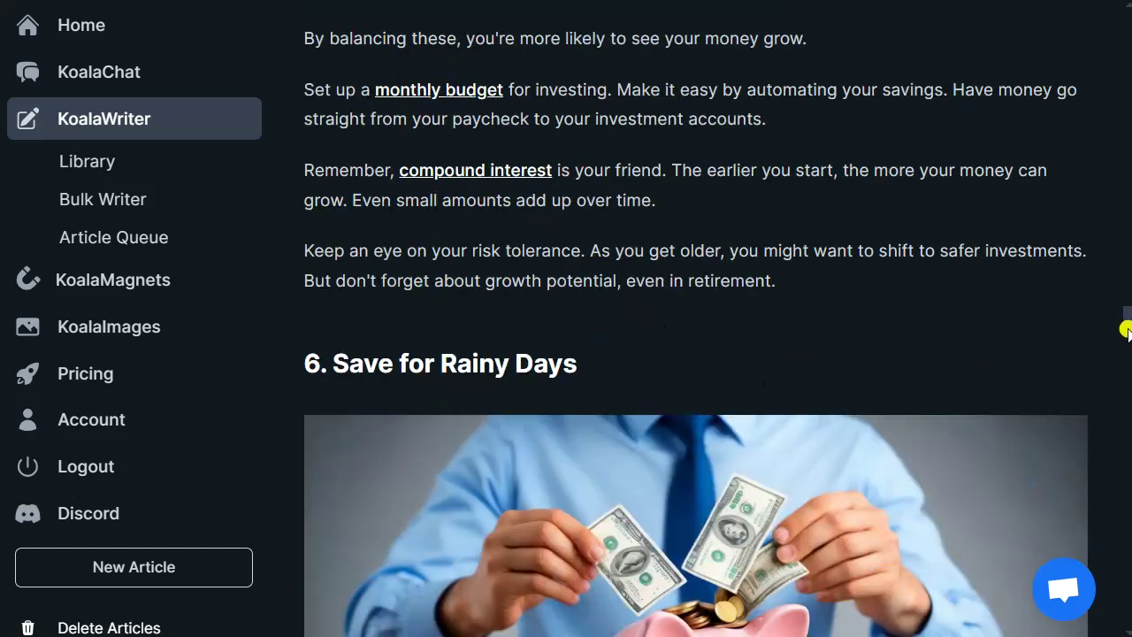
pyautogui.scroll(-3, 999, 336)
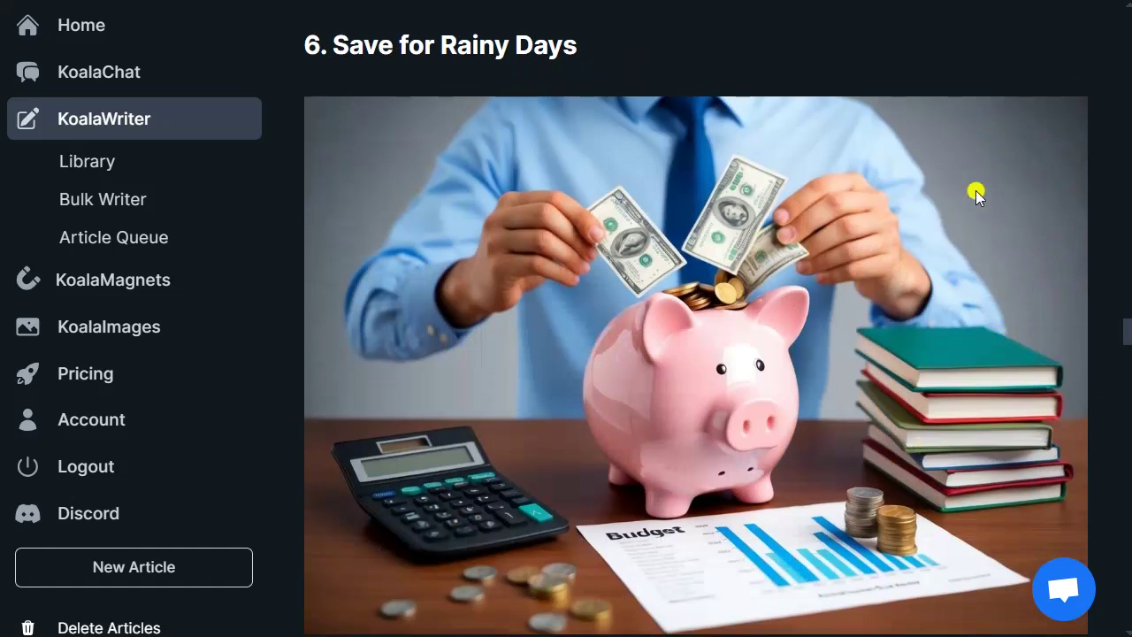
pyautogui.scroll(1, 963, 227)
pyautogui.scroll(1, 902, 275)
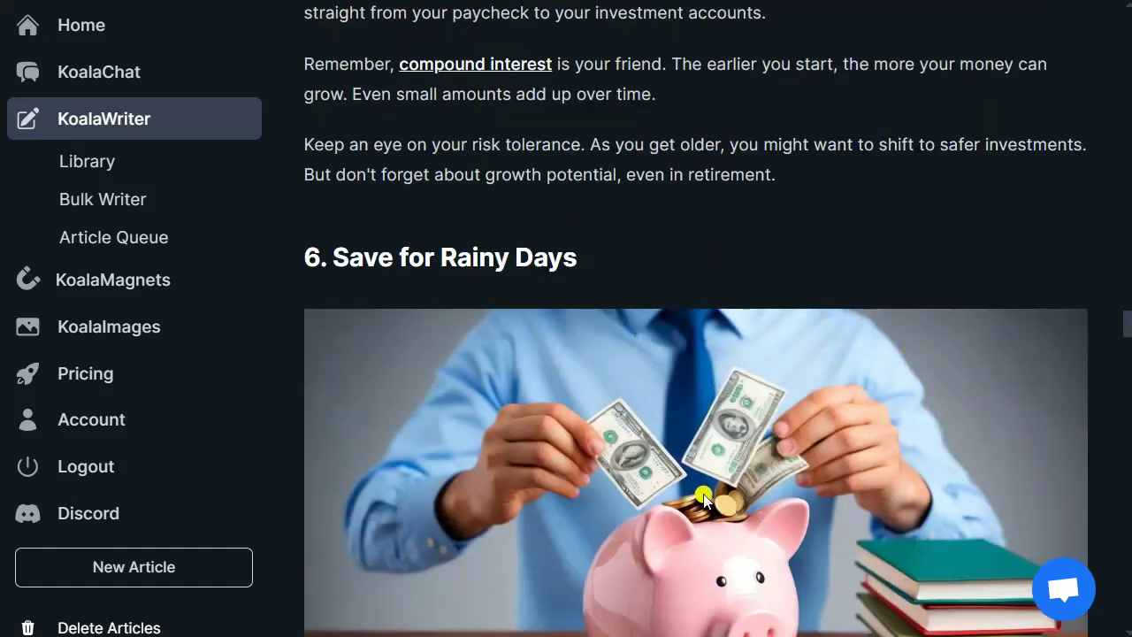
# - Read the rewritten article from Save for Rainy Days to the Start Your Path to Money Freedom heading, checking images, links and text
pyautogui.scroll(-2, 663, 451)
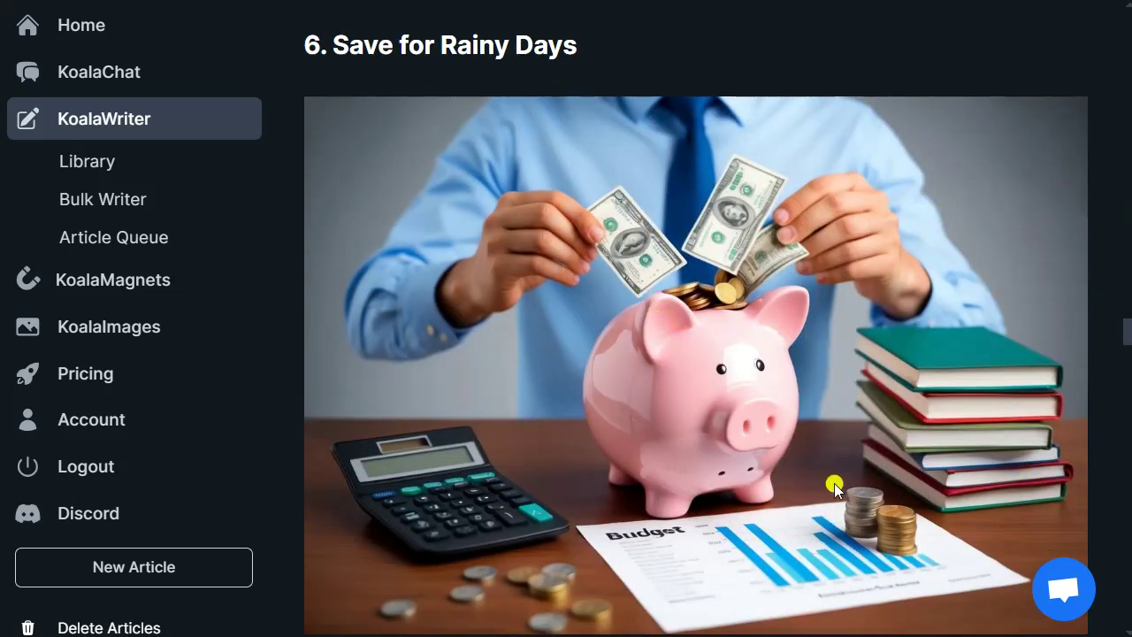
pyautogui.scroll(1, 797, 506)
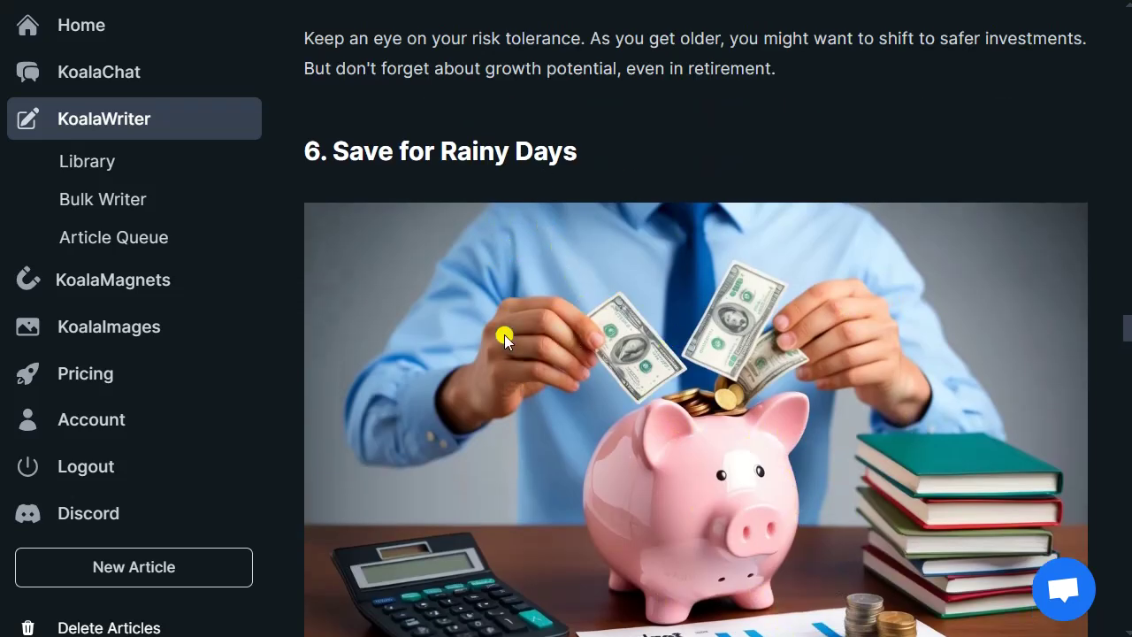
pyautogui.scroll(-2, 603, 154)
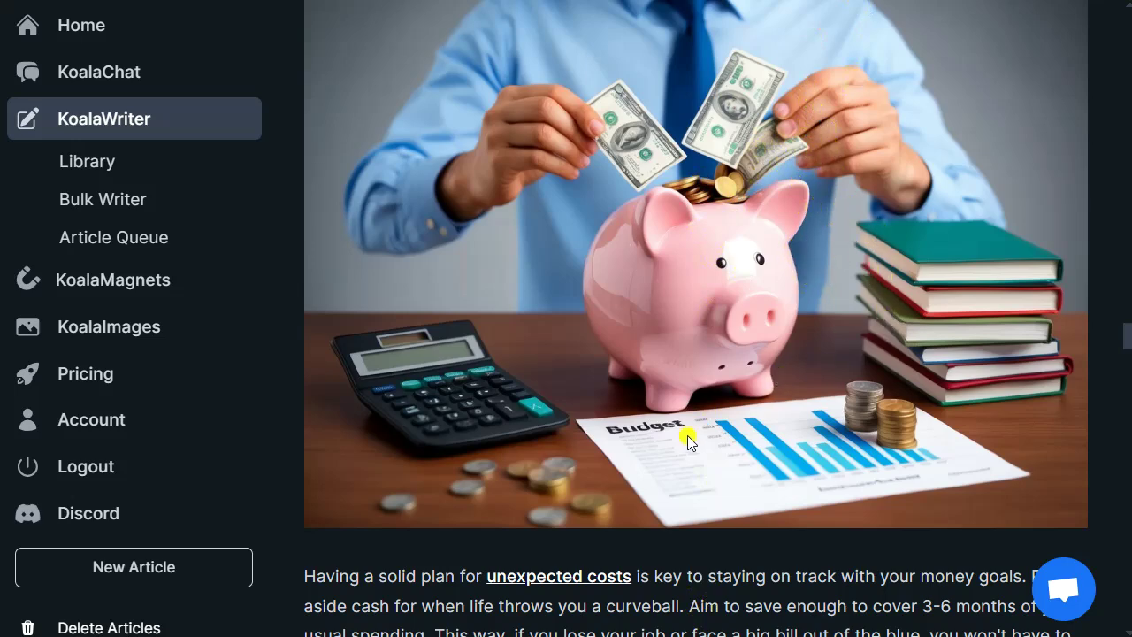
pyautogui.scroll(-3, 733, 199)
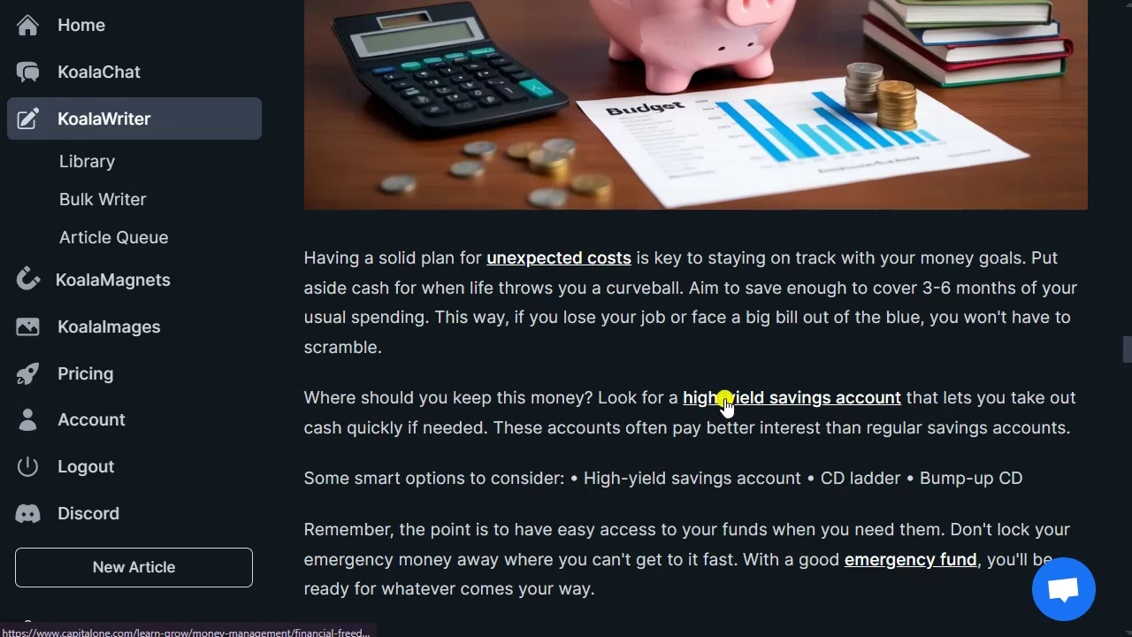
pyautogui.scroll(-4, 756, 458)
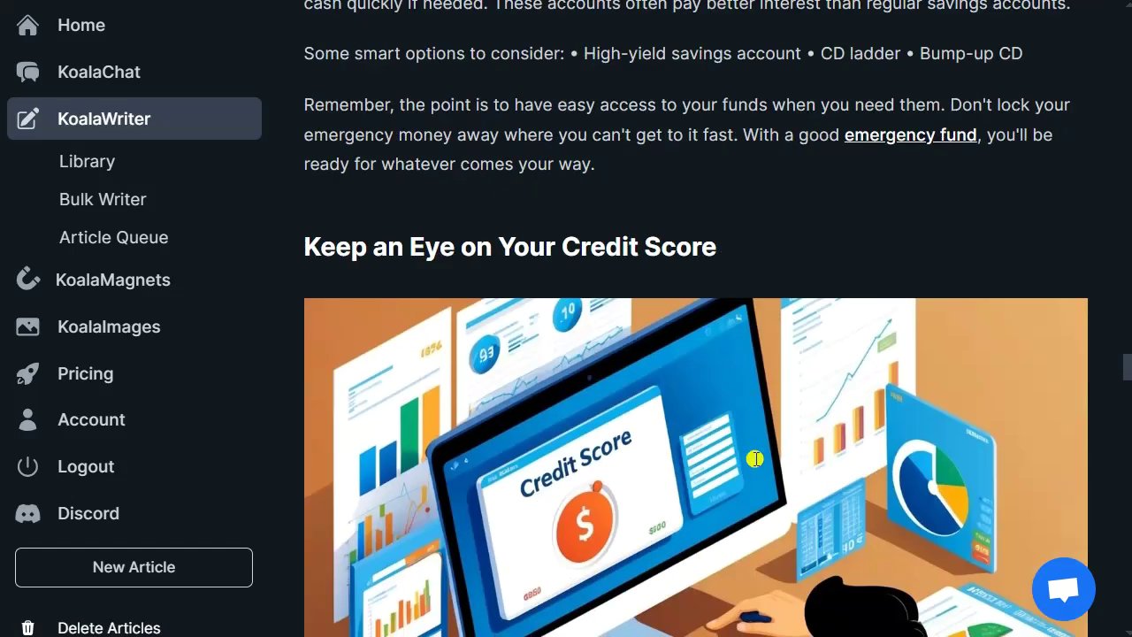
pyautogui.scroll(-12, 752, 440)
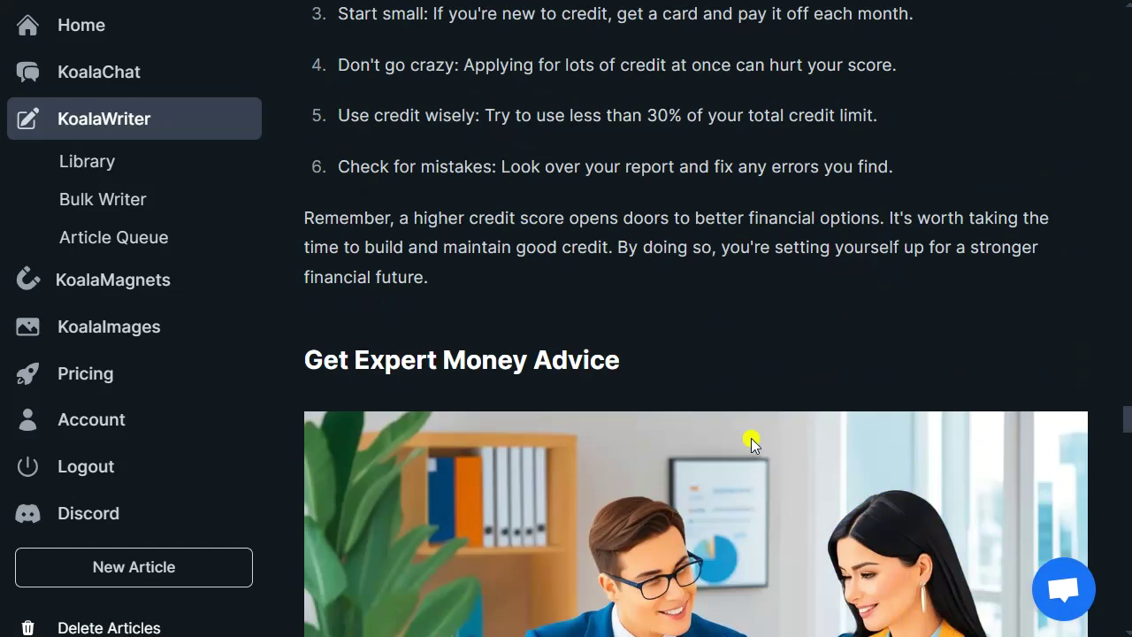
pyautogui.scroll(-15, 751, 438)
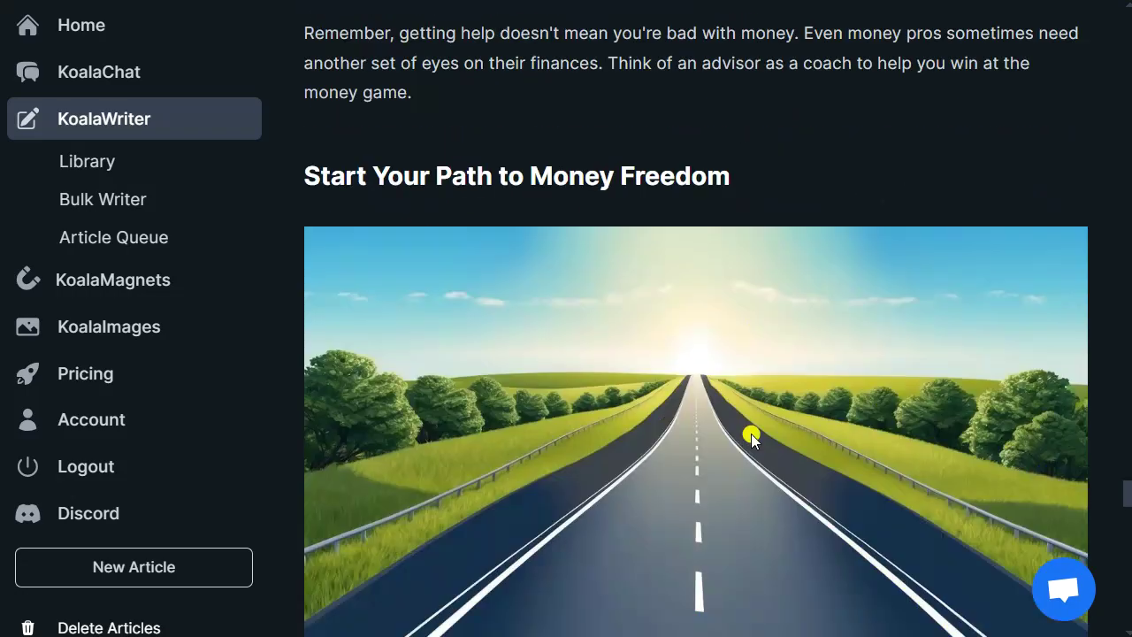
# - Highlight the bulleted key things to do in the Start Your Path to Money Freedom section
pyautogui.scroll(-7, 752, 432)
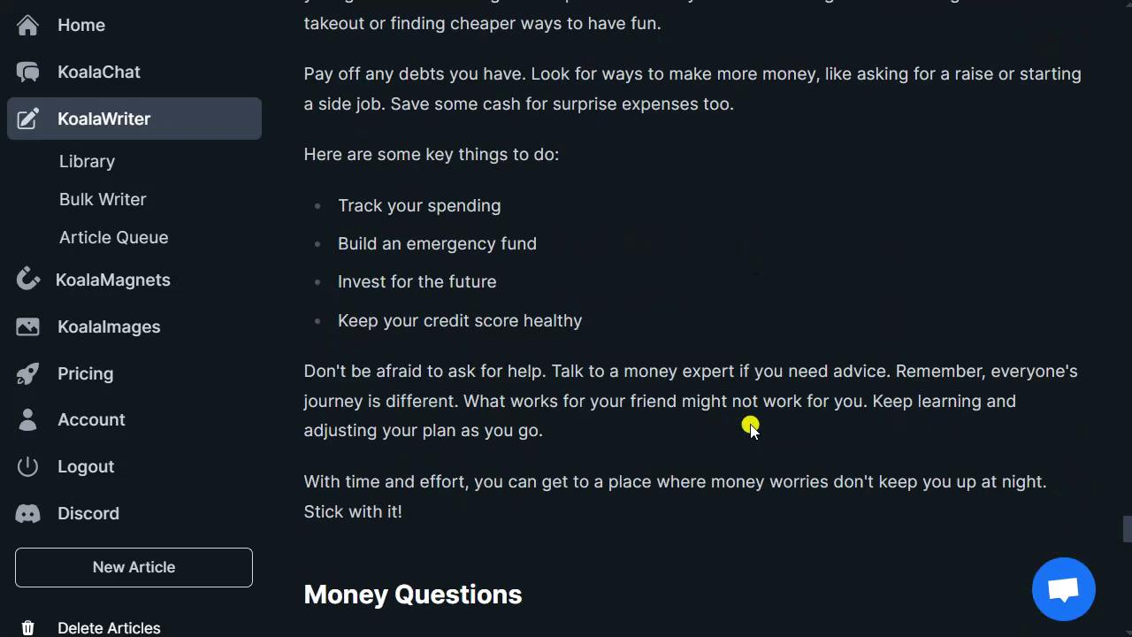
pyautogui.moveTo(405, 206); pyautogui.dragTo(495, 283)
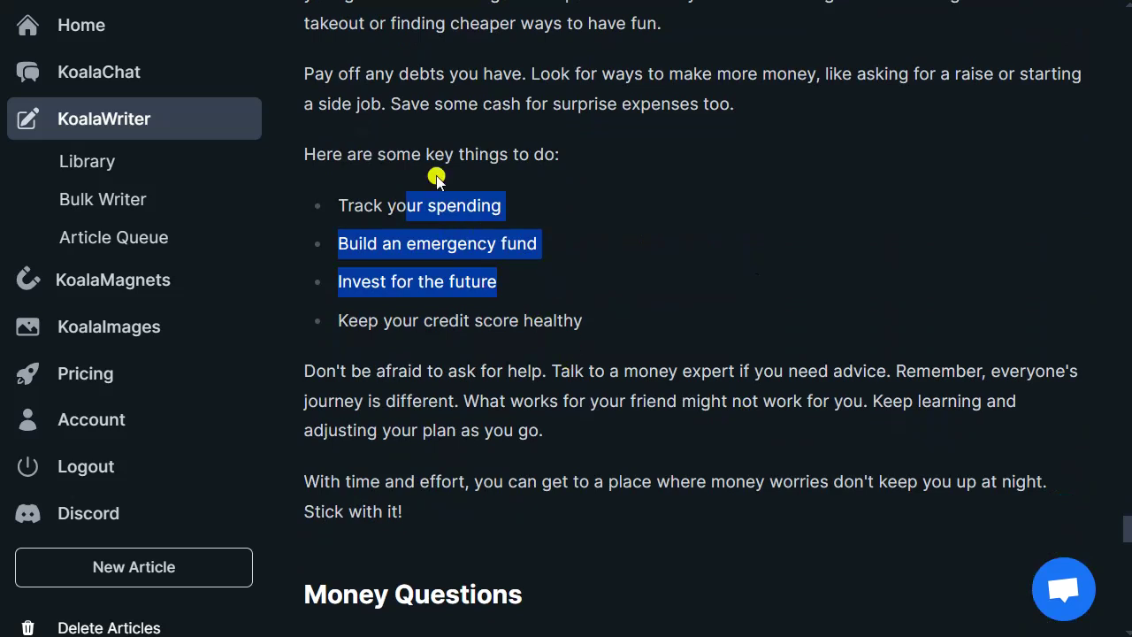
pyautogui.tripleClick(442, 245)
pyautogui.tripleClick(396, 280)
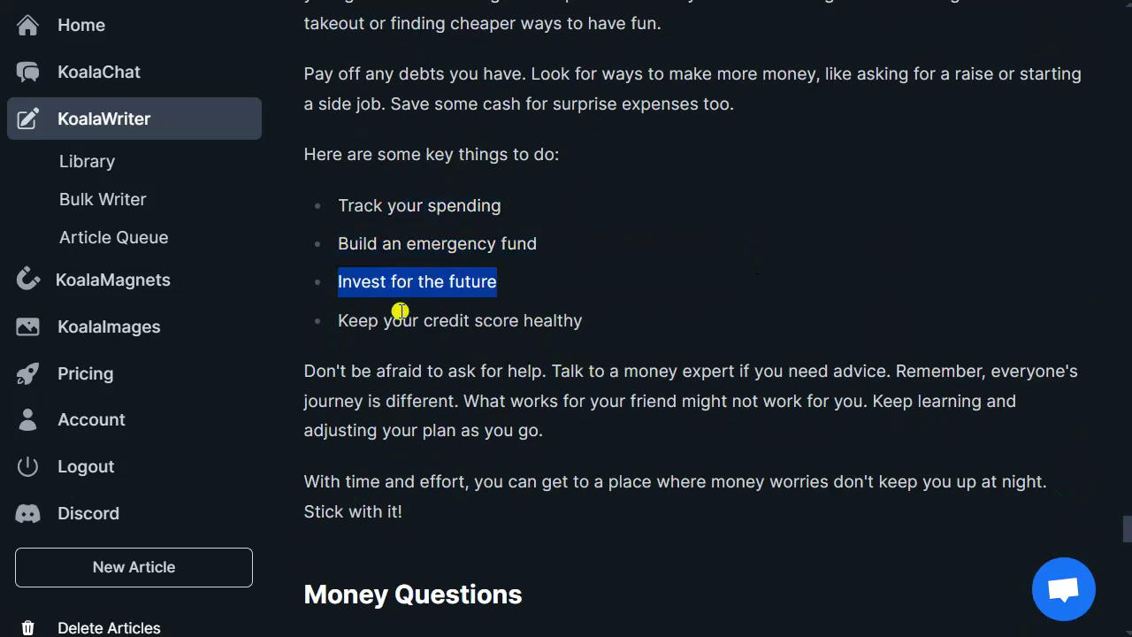
pyautogui.tripleClick(400, 311)
# - Review the Money Questions section and highlight part of the answer on getting financially free while in school
pyautogui.scroll(-10, 412, 318)
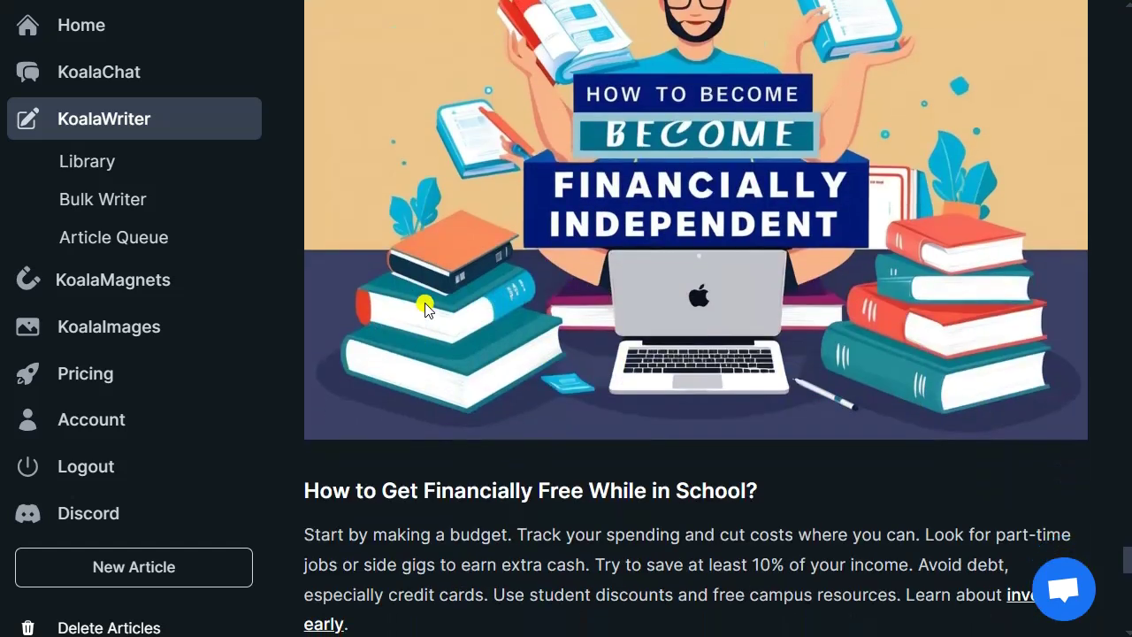
pyautogui.scroll(3, 425, 308)
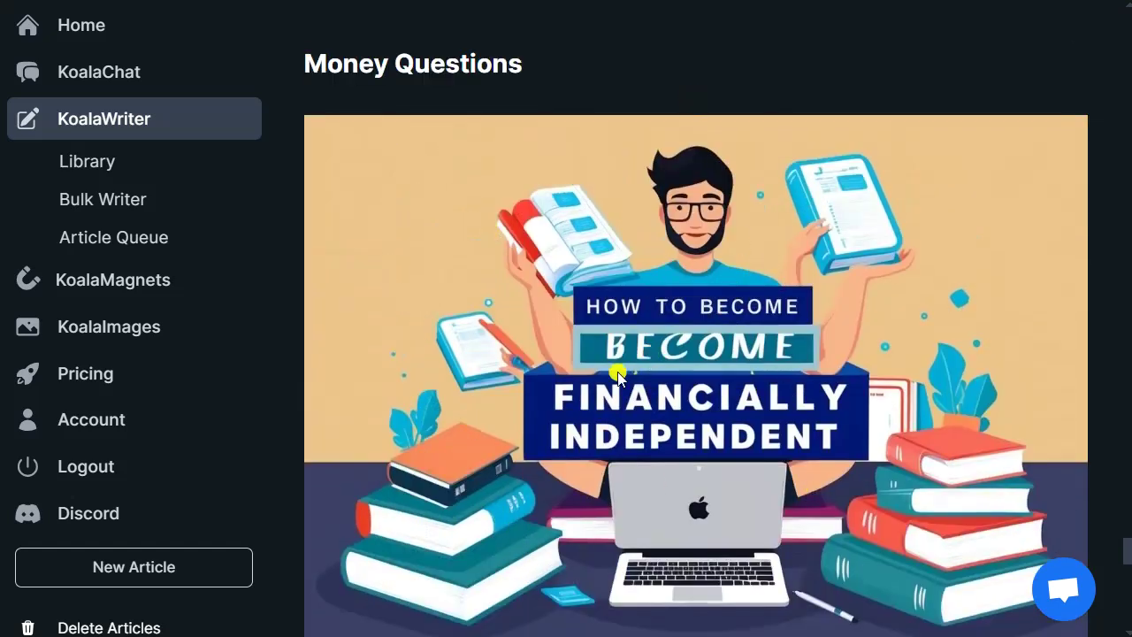
pyautogui.scroll(-7, 680, 428)
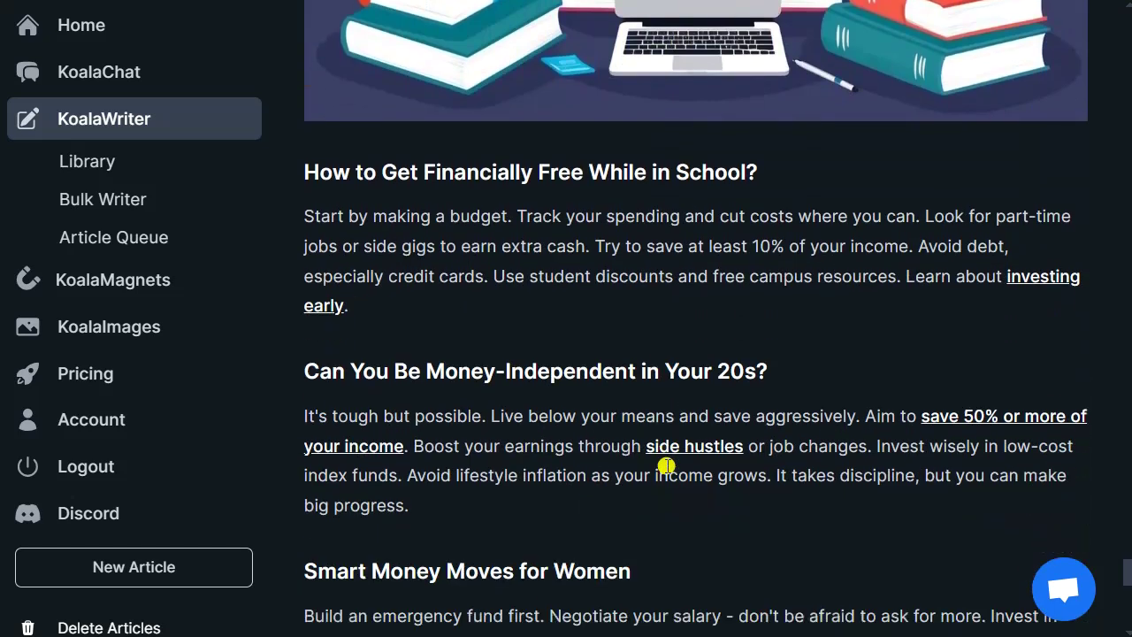
pyautogui.moveTo(492, 216); pyautogui.dragTo(614, 281)
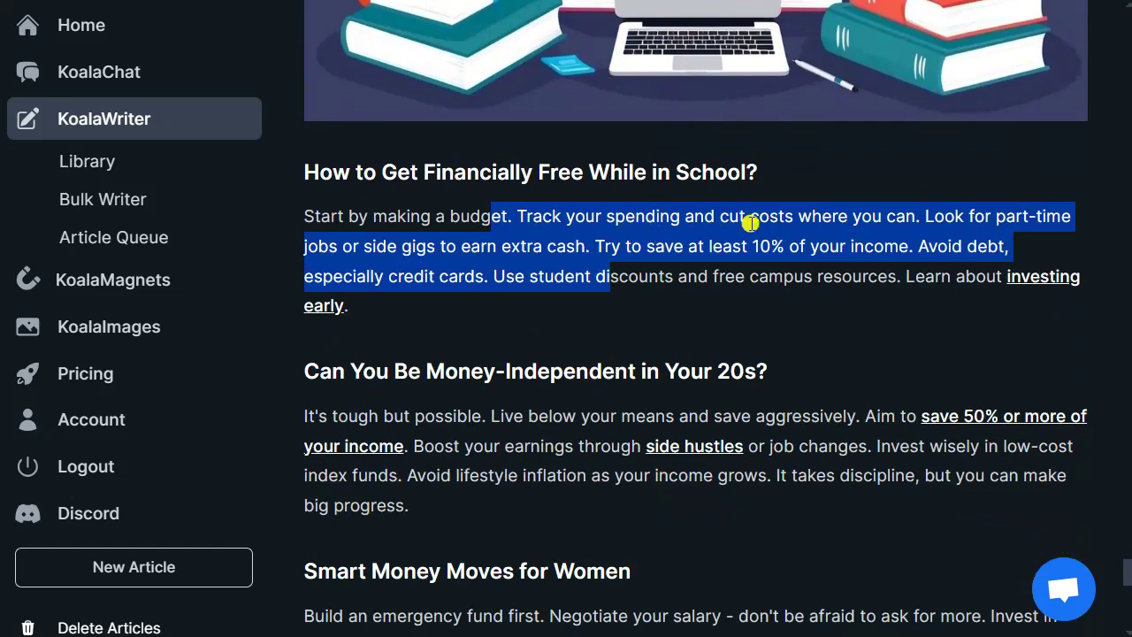
pyautogui.click(770, 320)
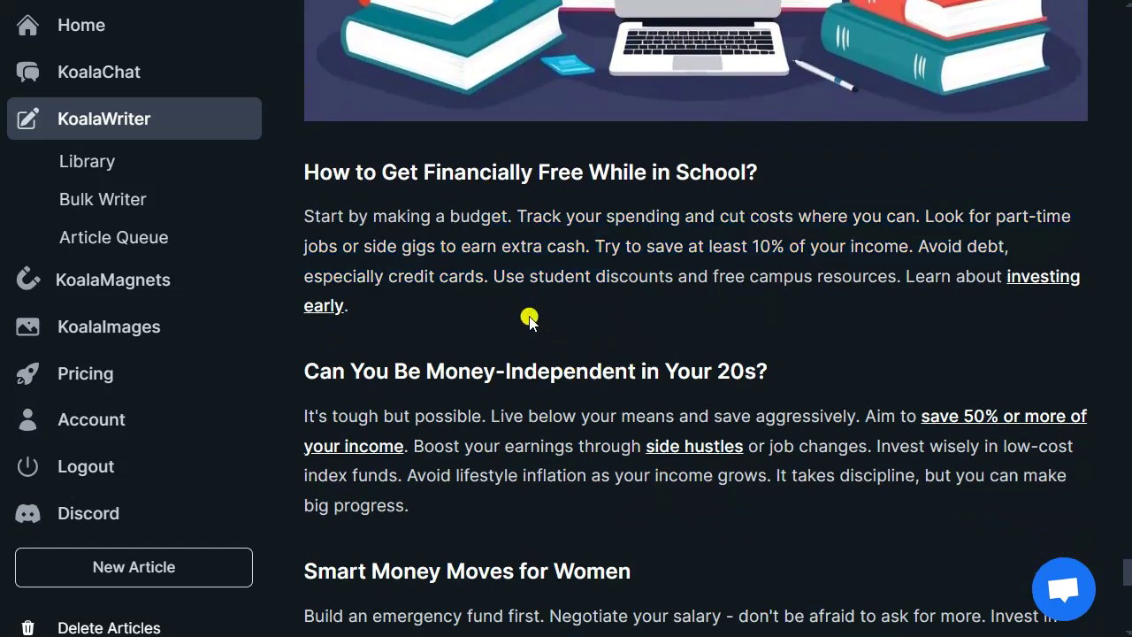
pyautogui.scroll(-1, 549, 336)
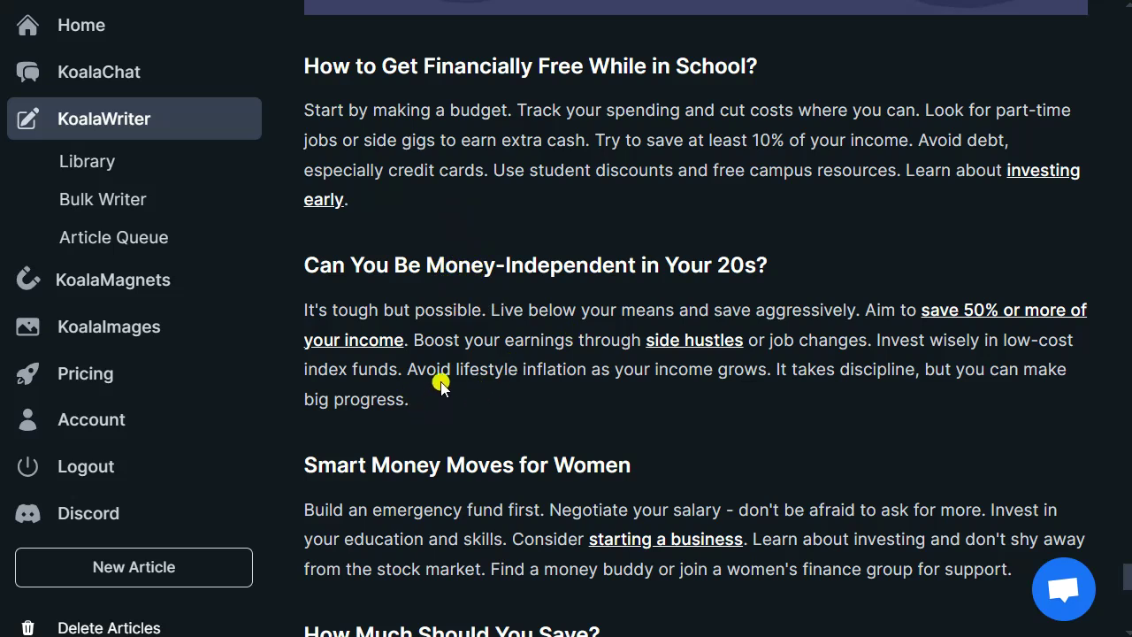
# - Highlight part of the How Much Should You Save? heading and its savings example, then view the Money Freedom vs. Money Independence table
pyautogui.scroll(-6, 440, 382)
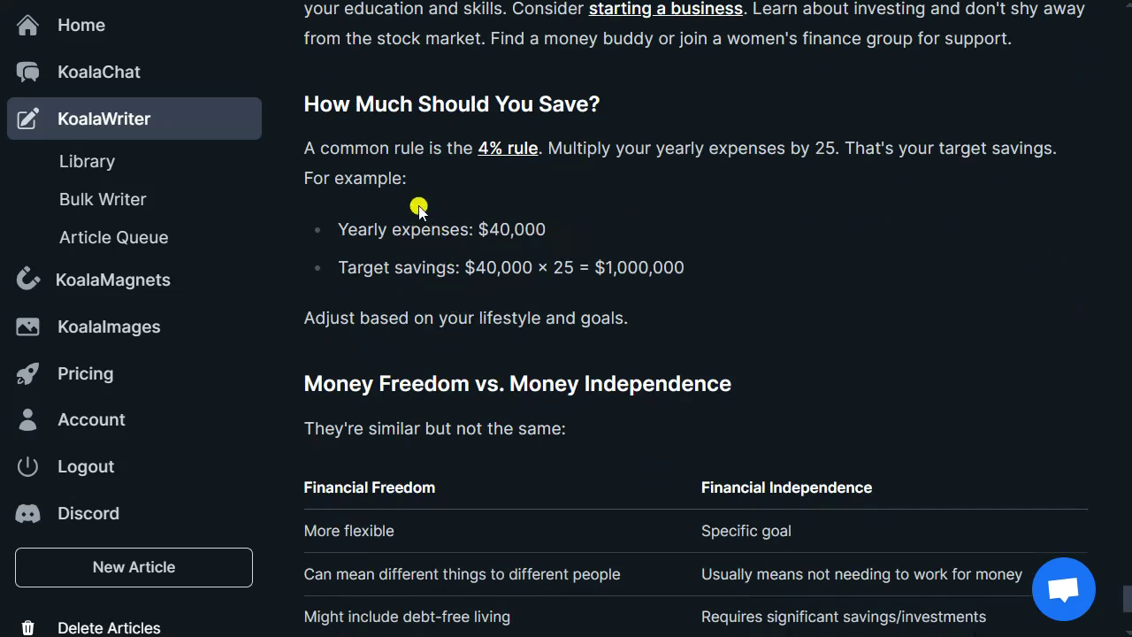
pyautogui.moveTo(356, 103); pyautogui.dragTo(508, 103)
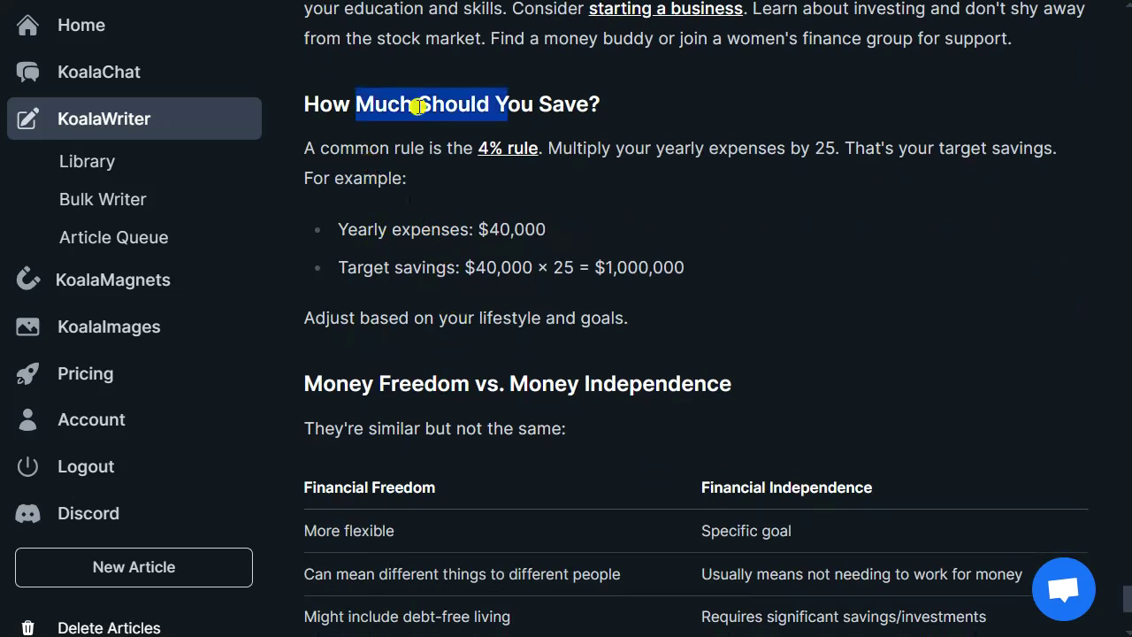
pyautogui.click(714, 143)
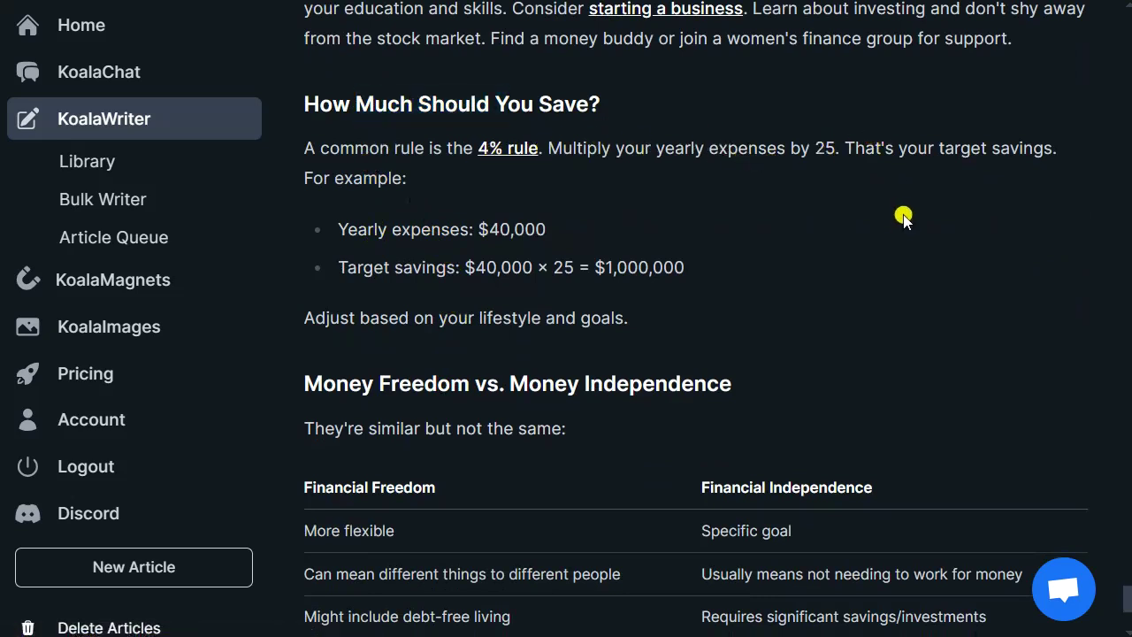
pyautogui.moveTo(546, 229); pyautogui.dragTo(450, 229)
pyautogui.moveTo(497, 268); pyautogui.dragTo(739, 290)
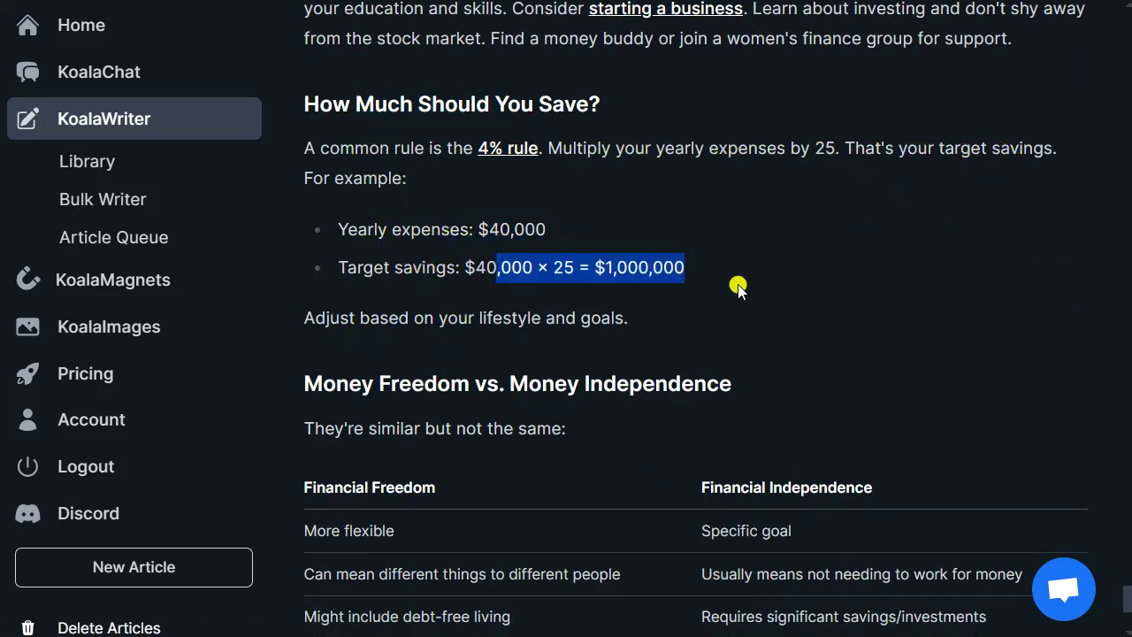
pyautogui.click(771, 317)
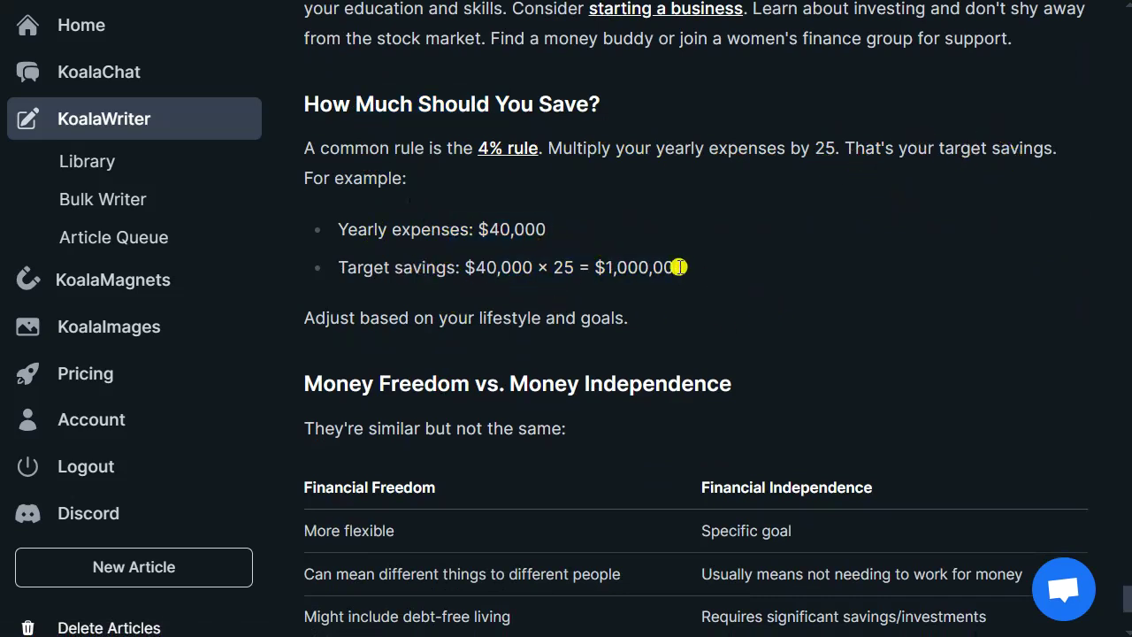
pyautogui.scroll(-3, 487, 367)
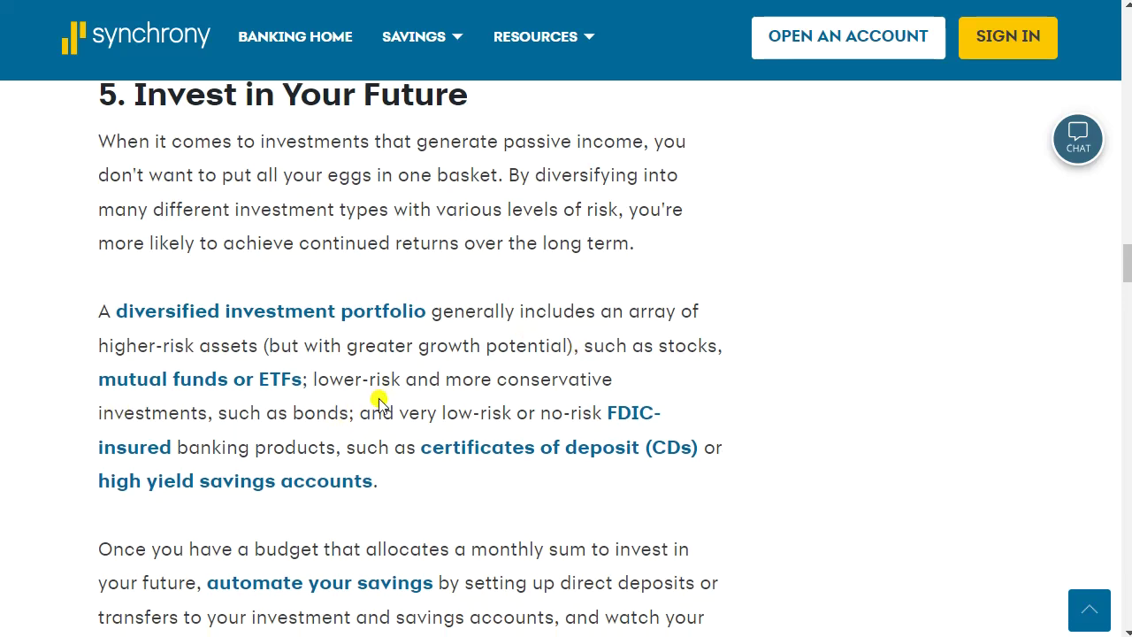
# - Switch to the original Synchrony article and check its sections from Invest in Your Future to the end, highlighting the credit score tips
pyautogui.scroll(-3, 380, 403)
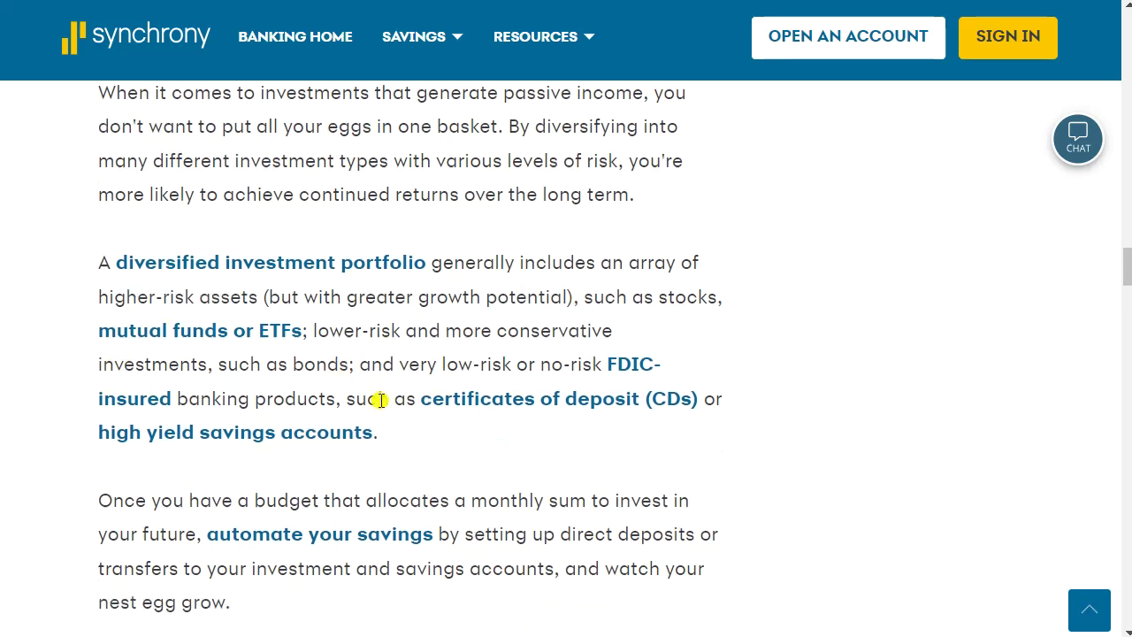
pyautogui.scroll(-20, 383, 407)
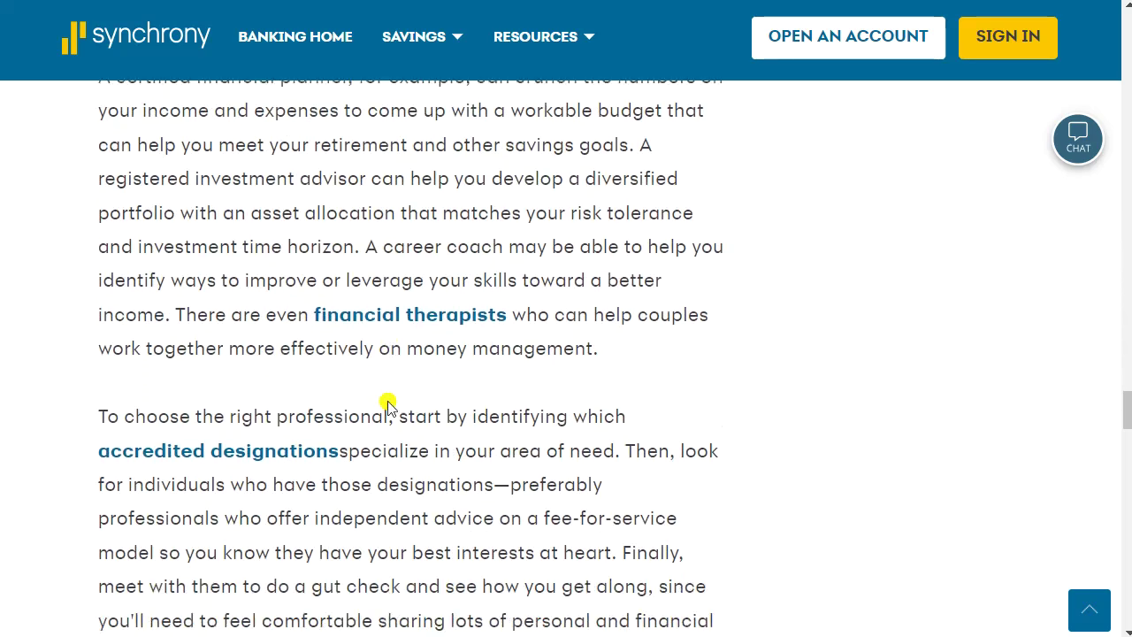
pyautogui.scroll(-5, 392, 410)
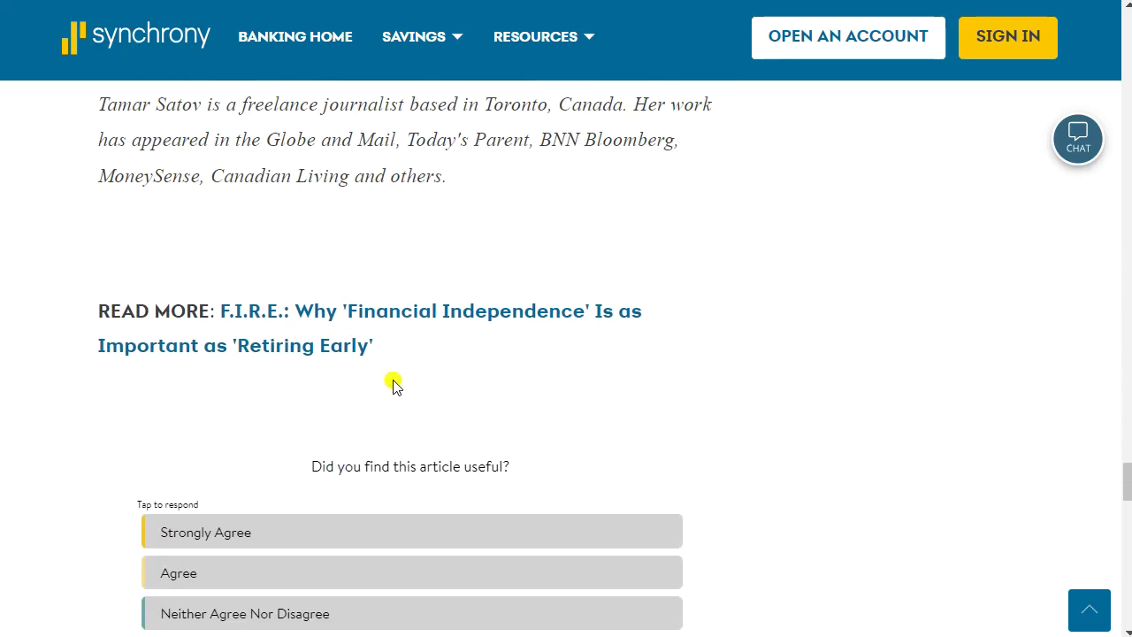
pyautogui.scroll(8, 394, 384)
pyautogui.scroll(-4, 398, 358)
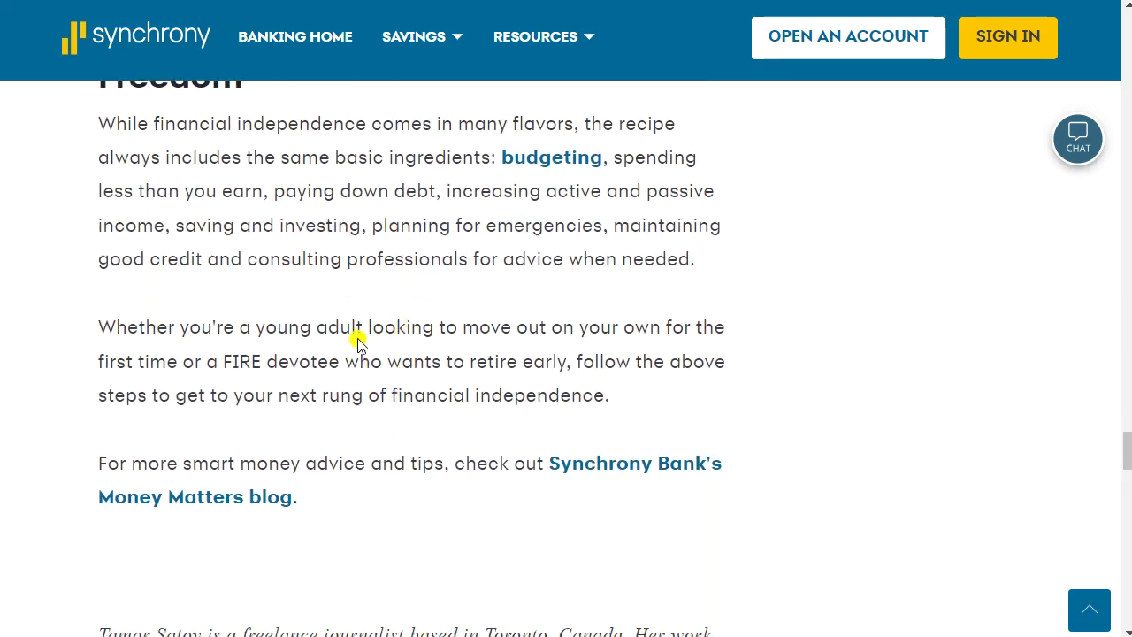
pyautogui.scroll(3, 305, 427)
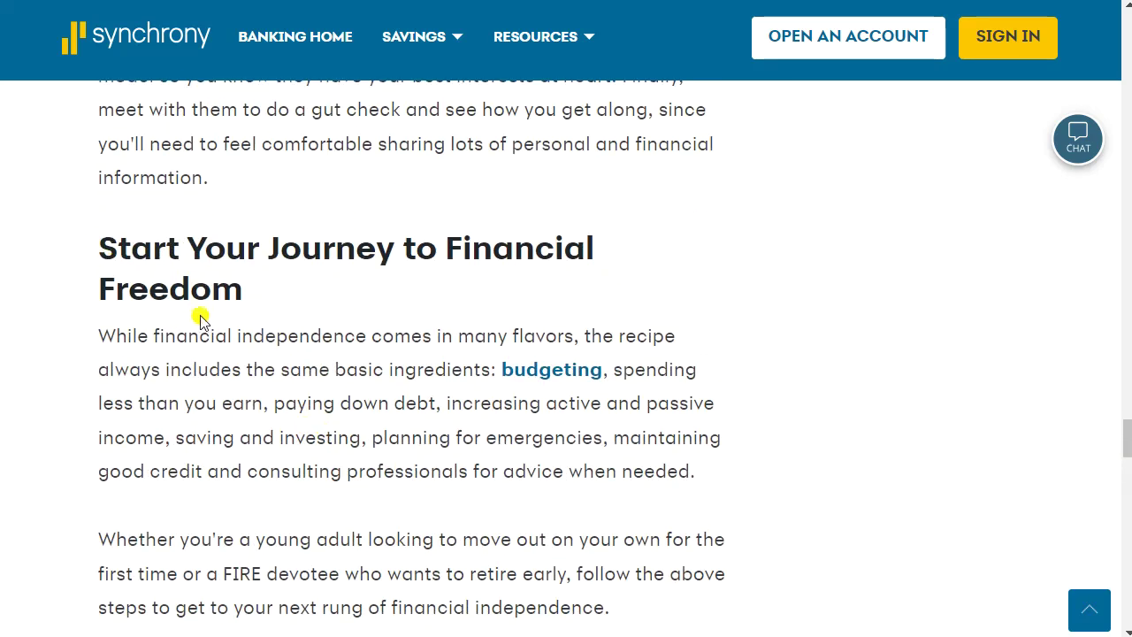
pyautogui.scroll(-3, 245, 415)
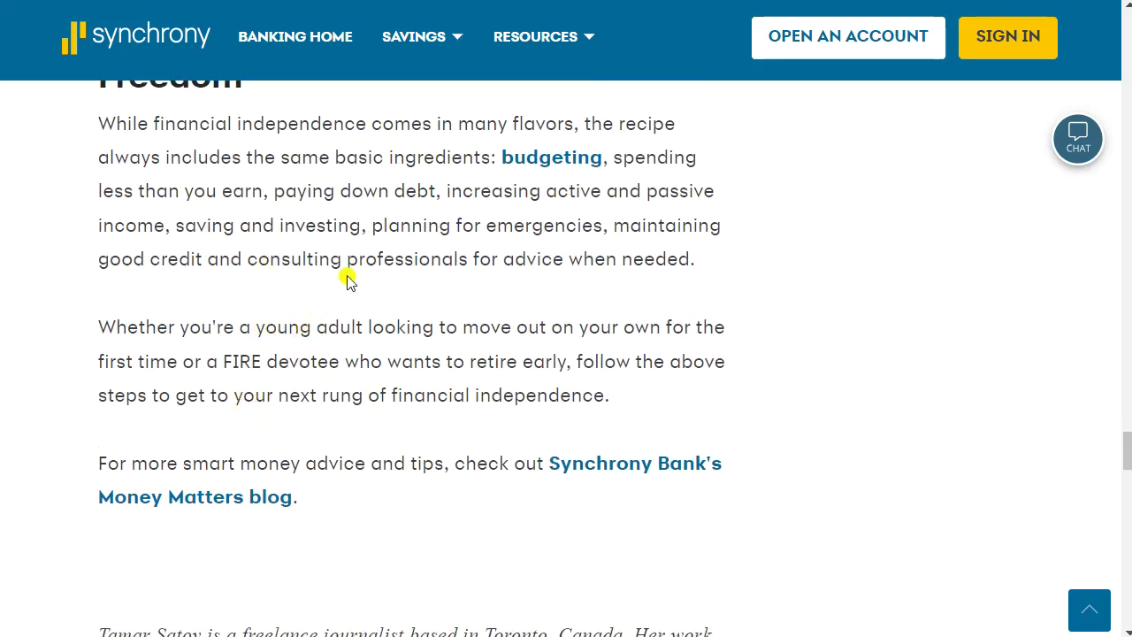
pyautogui.scroll(3, 410, 314)
pyautogui.scroll(8, 410, 319)
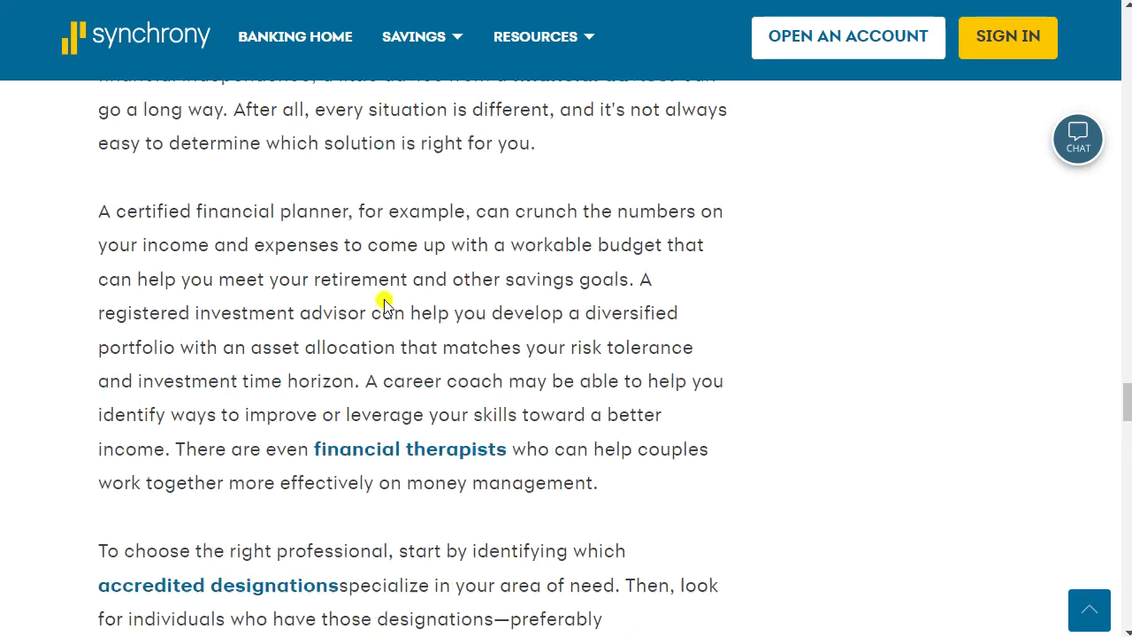
pyautogui.scroll(1, 388, 314)
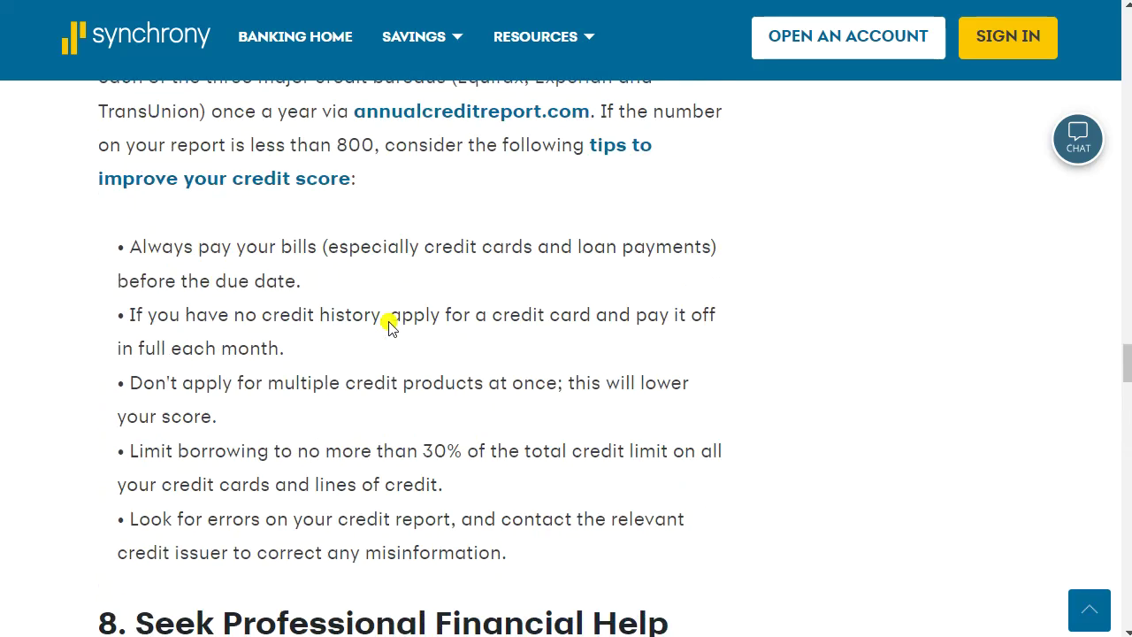
pyautogui.scroll(3, 387, 319)
pyautogui.moveTo(386, 315); pyautogui.dragTo(509, 472)
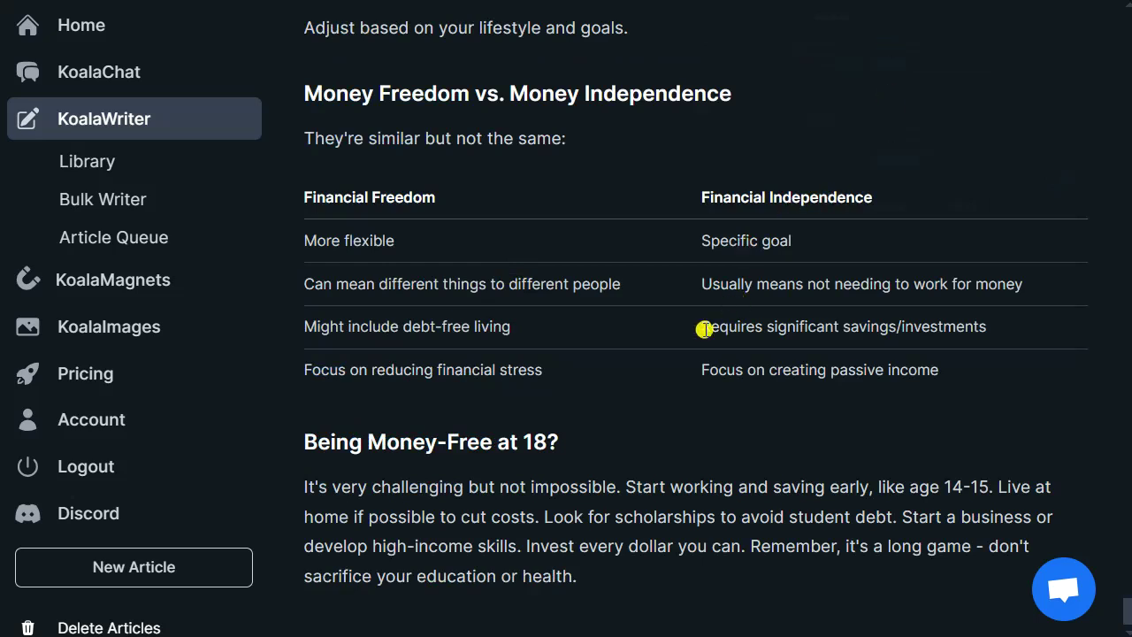
# - Return to the rewritten article's Money Questions section, highlight the Smart Money Moves for Women heading, and revisit the key things to do
pyautogui.scroll(15, 845, 292)
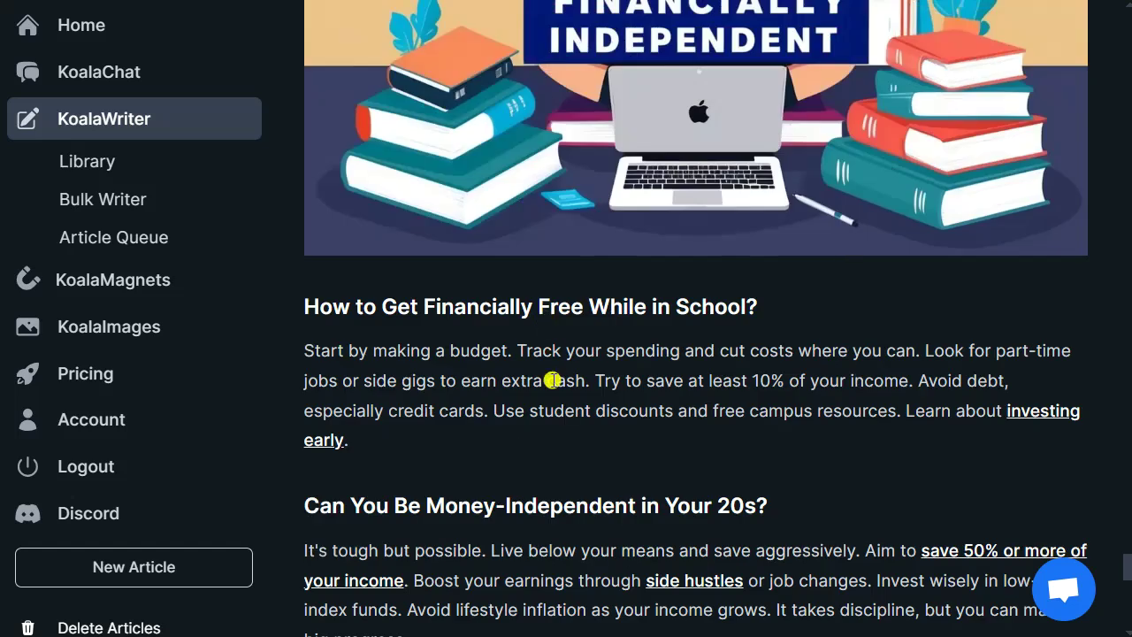
pyautogui.scroll(-7, 531, 424)
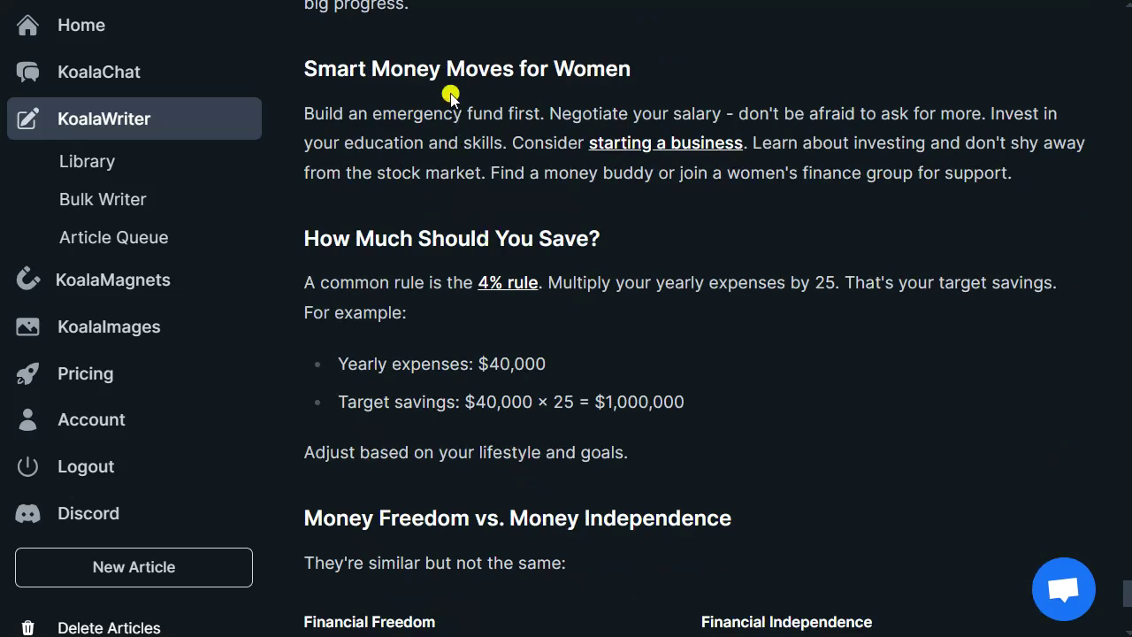
pyautogui.tripleClick(398, 61)
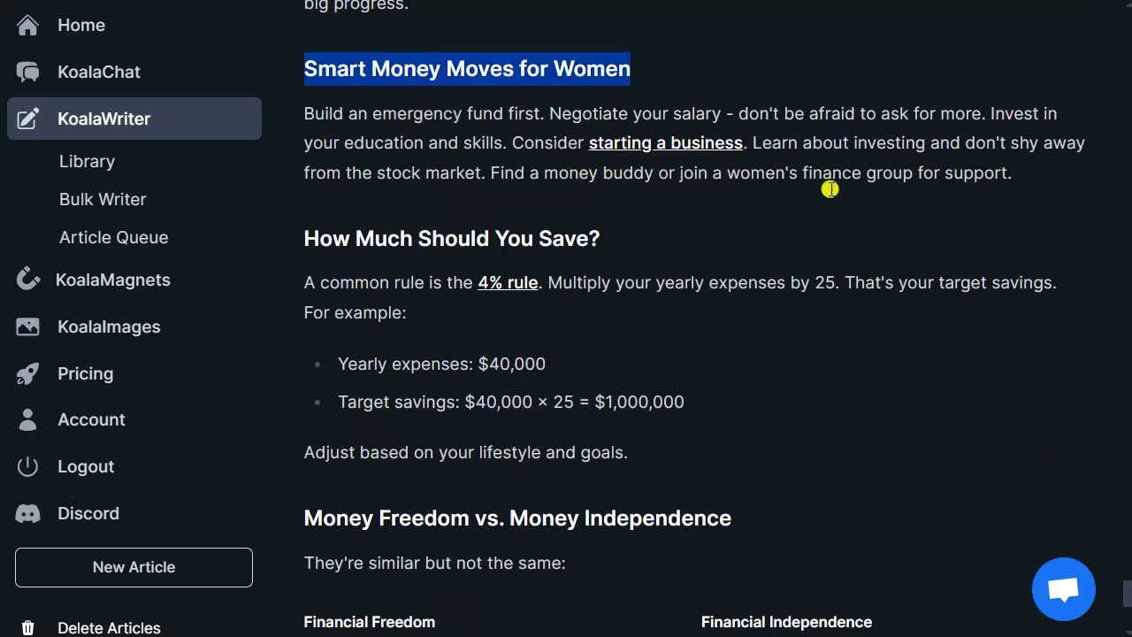
pyautogui.scroll(6, 611, 181)
pyautogui.scroll(16, 593, 183)
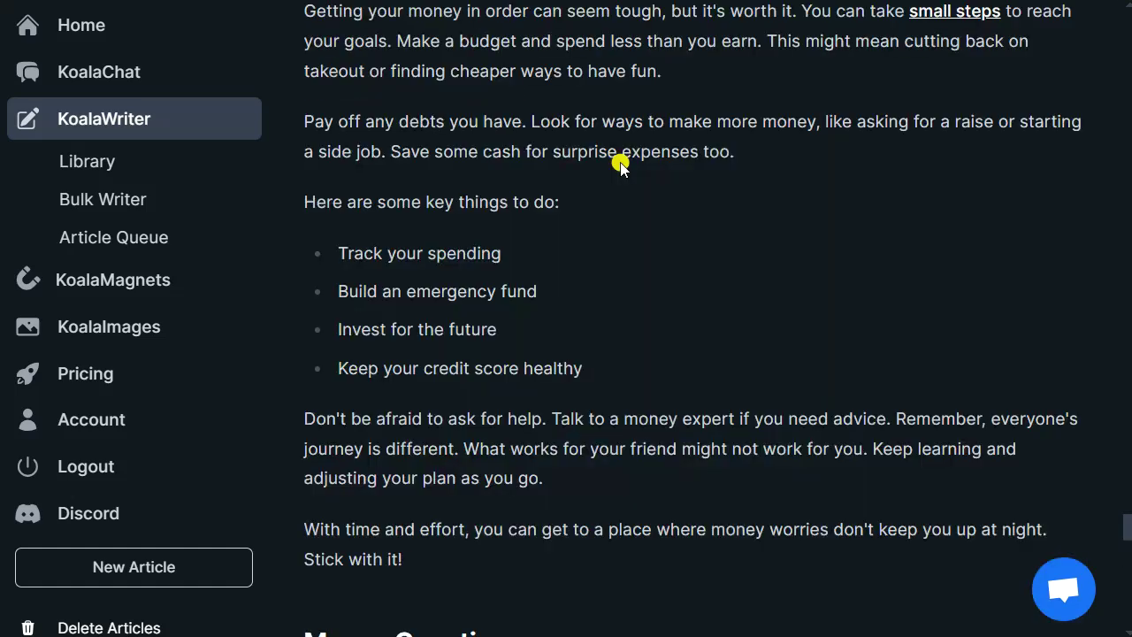
# - Switch to the original Synchrony article and view its beginning, from the title past the header image to the introduction
pyautogui.scroll(20, 724, 168)
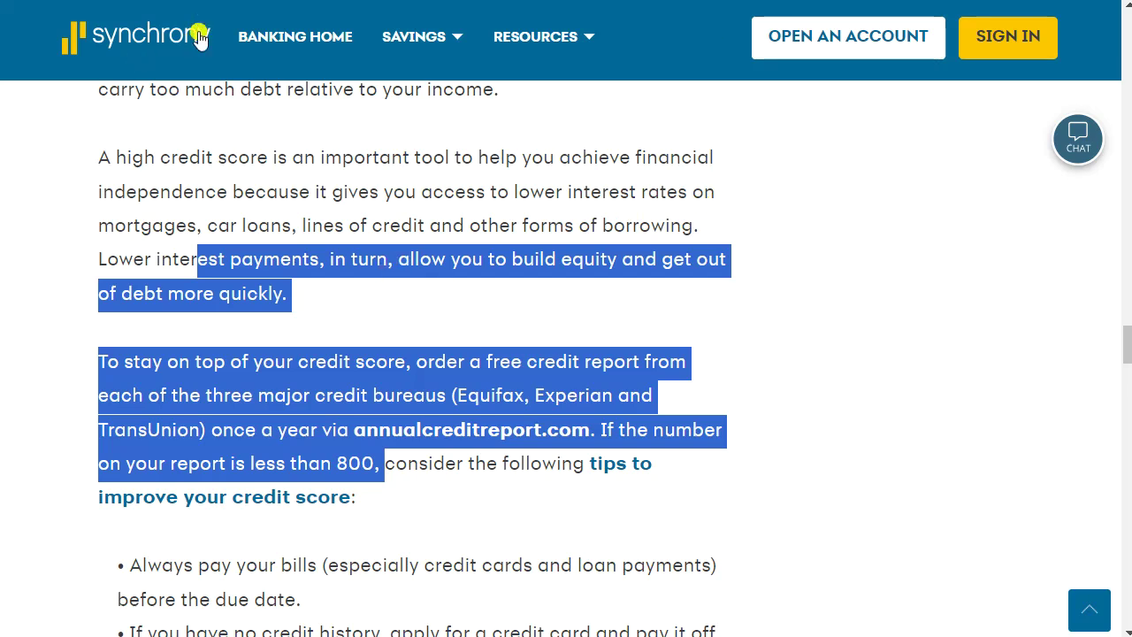
pyautogui.moveTo(1127, 341); pyautogui.dragTo(1128, 12)
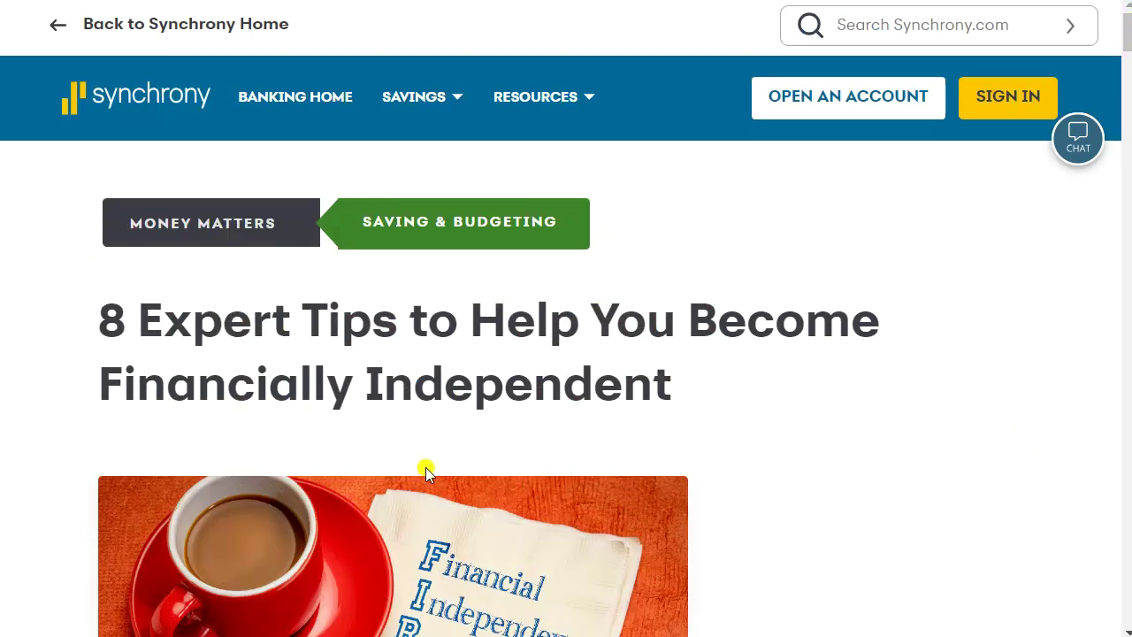
pyautogui.scroll(-3, 517, 431)
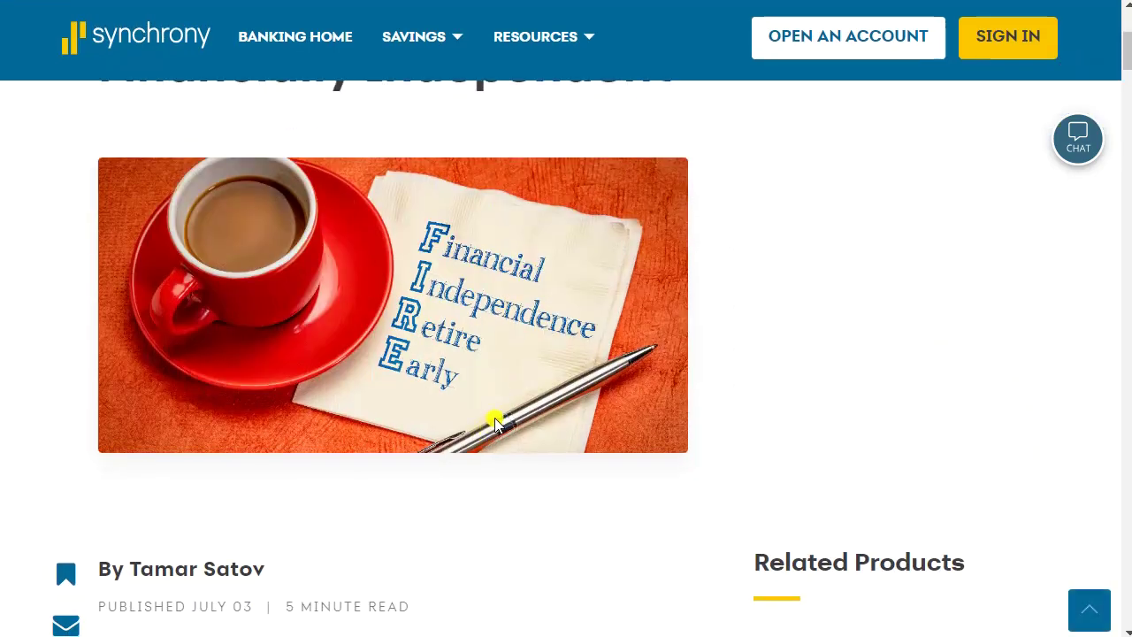
pyautogui.scroll(-1, 497, 420)
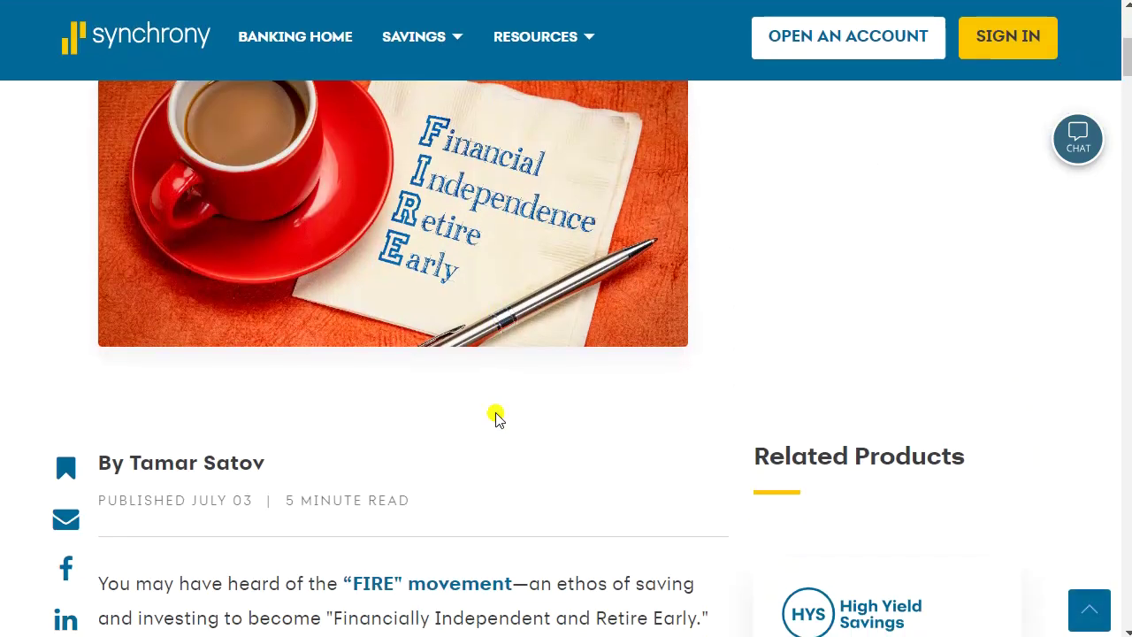
pyautogui.scroll(-3, 495, 417)
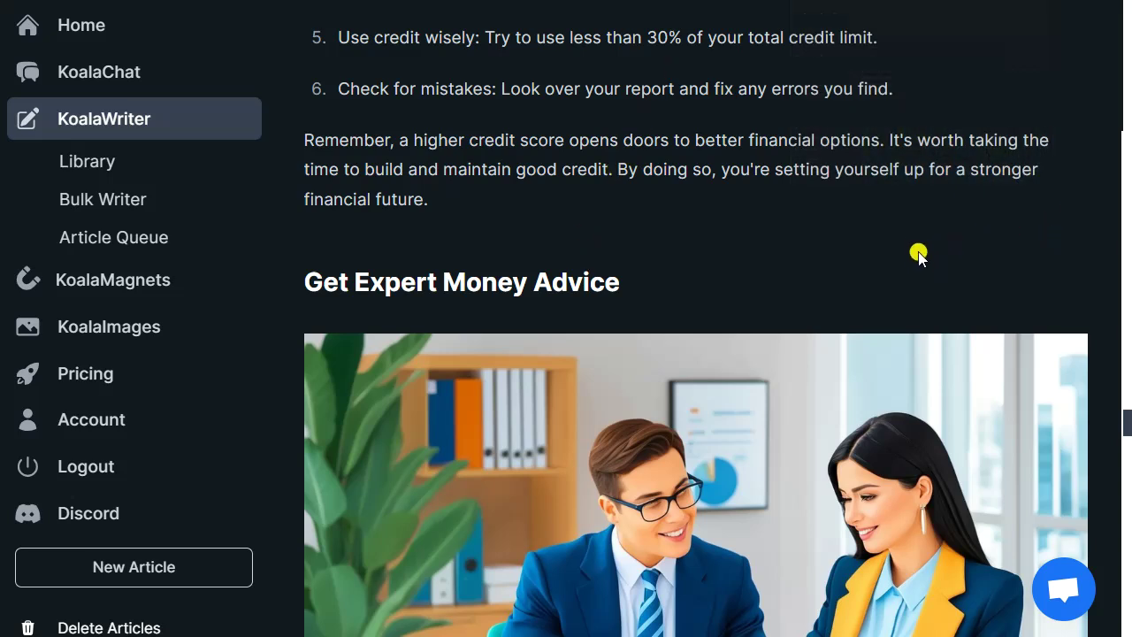
# - Revisit the rewritten article around Get Expert Money Advice, and view the Google featured snippet for "become financially free"
pyautogui.scroll(5, 918, 253)
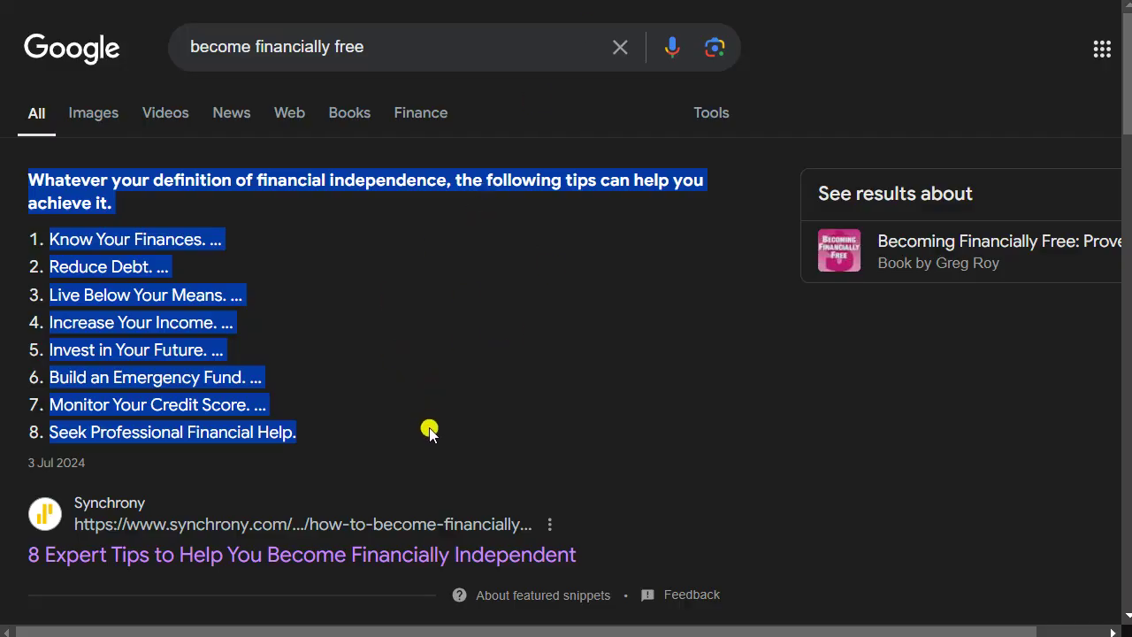
pyautogui.scroll(-2, 430, 433)
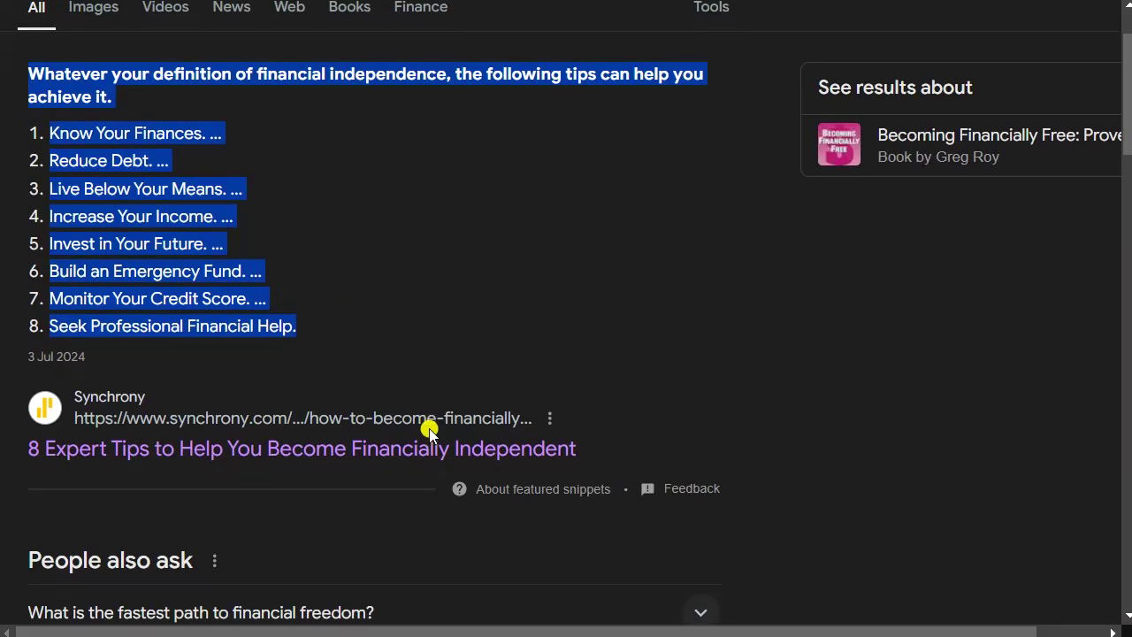
pyautogui.scroll(2, 455, 397)
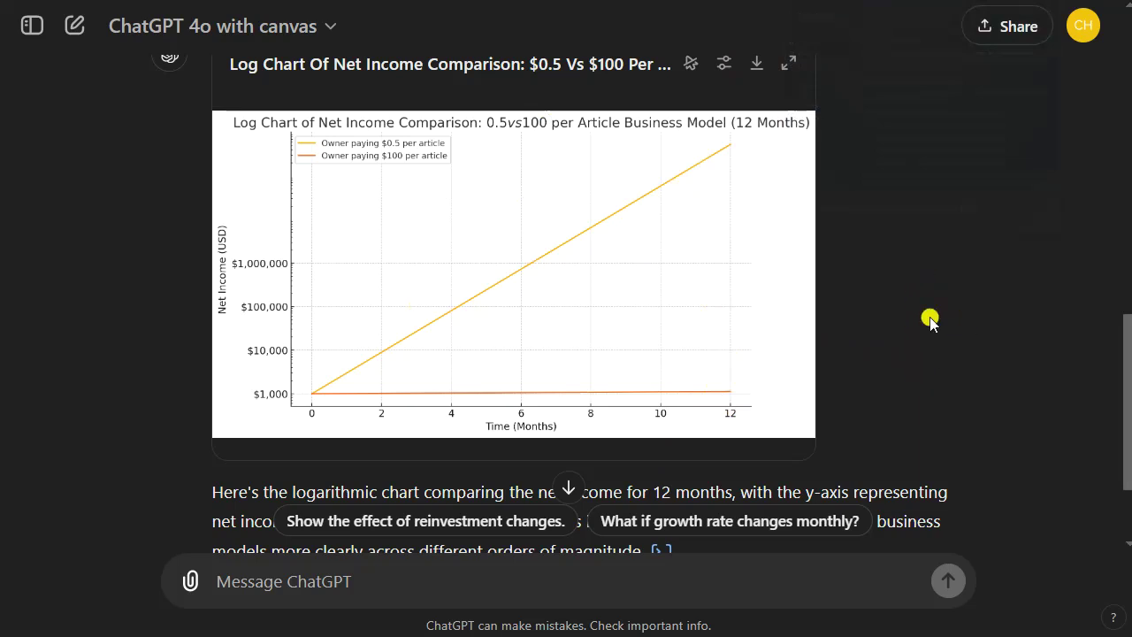
# - Switch to ChatGPT and examine the 12-month log chart comparing net income at $0.5 and $100 per article, with its explanation
pyautogui.scroll(1, 923, 361)
pyautogui.scroll(-1, 920, 368)
pyautogui.scroll(-2, 920, 368)
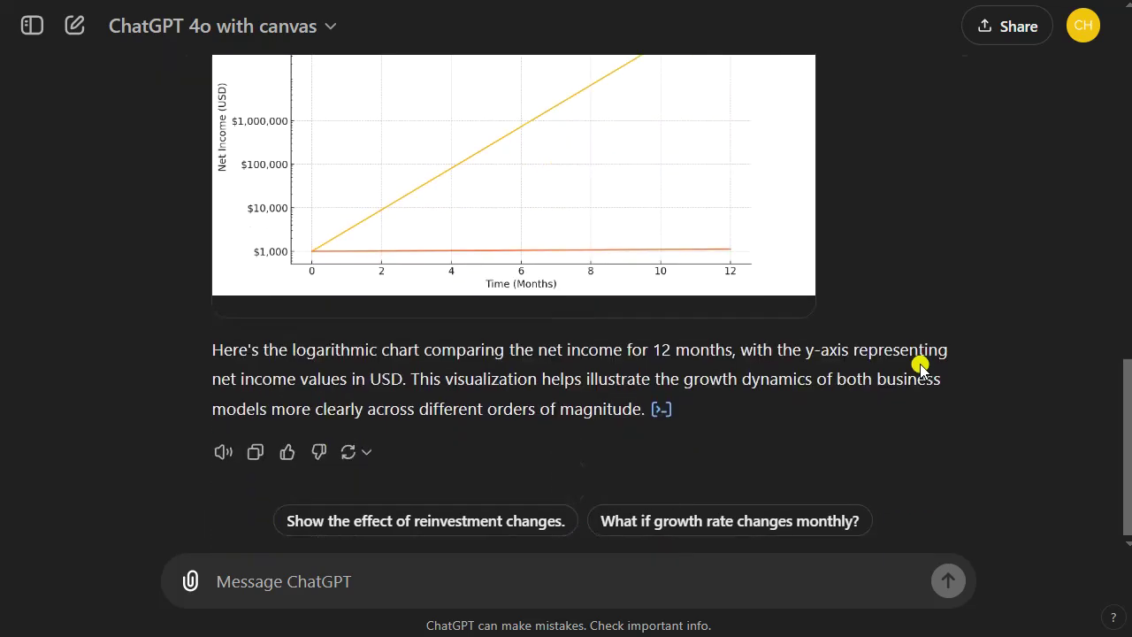